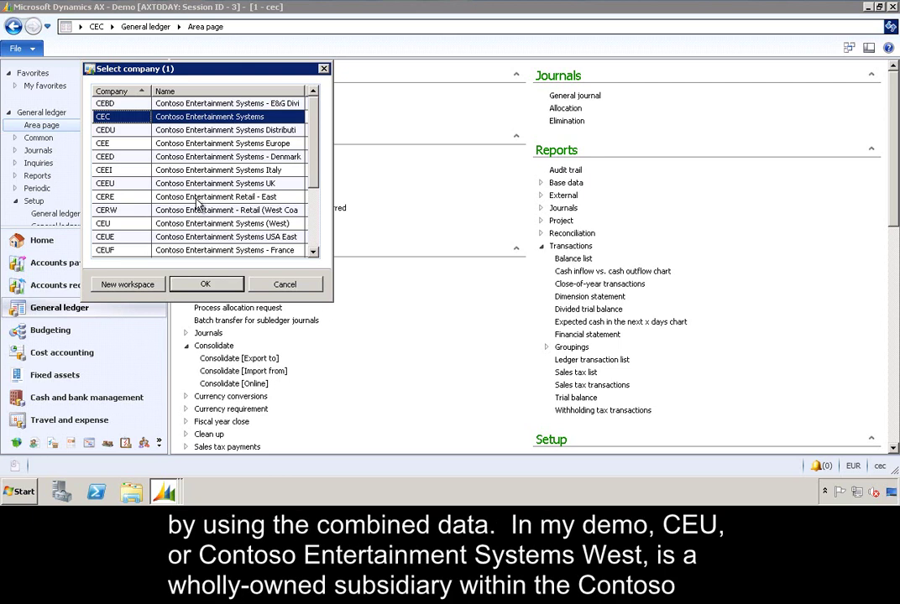
# Switch the session from CEC to company CEU, Contoso Entertainment Systems (West).
pyautogui.click(140, 231)
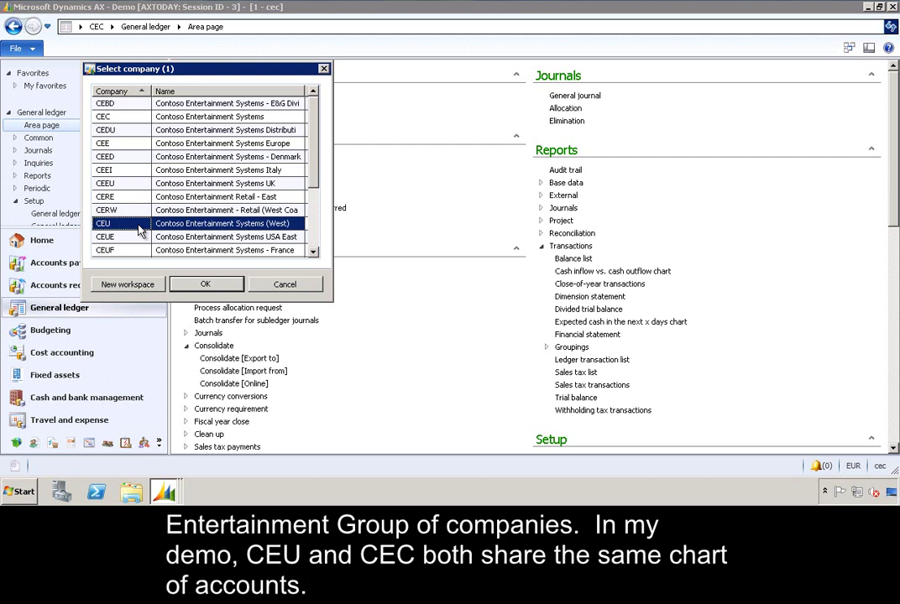
pyautogui.doubleClick(140, 230)
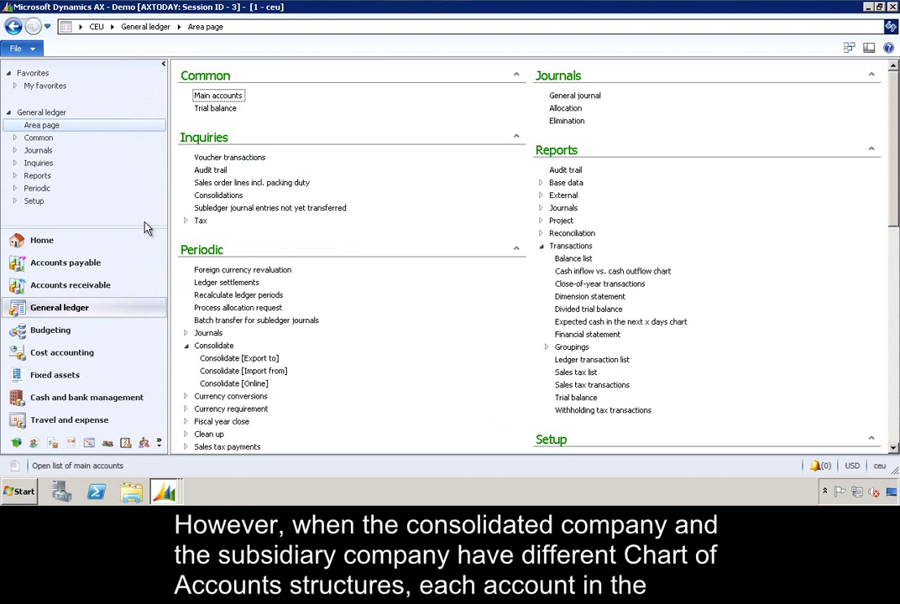
# Check main account 211250ZZ's Consolidation account field, then close it back to the Main accounts list.
pyautogui.click(230, 101)
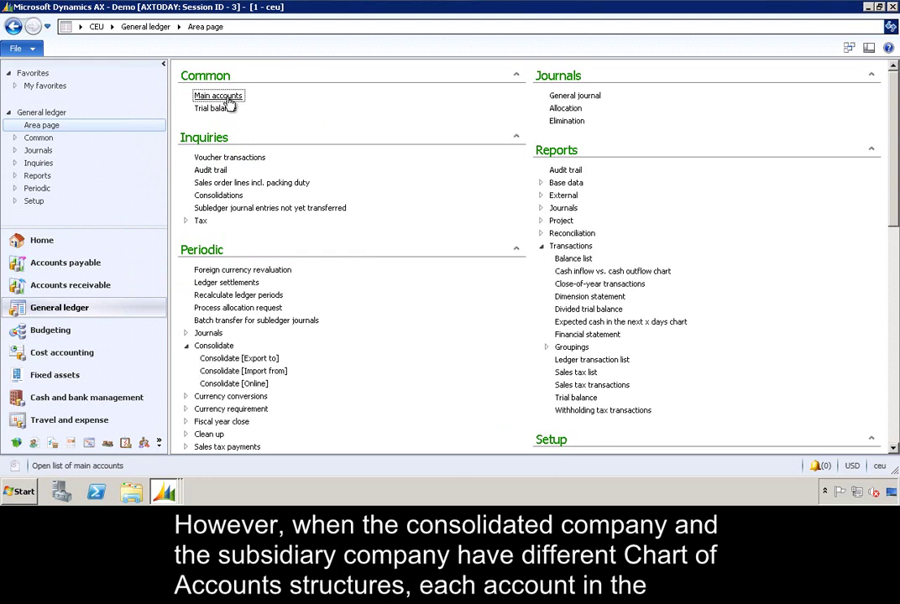
pyautogui.click(227, 97)
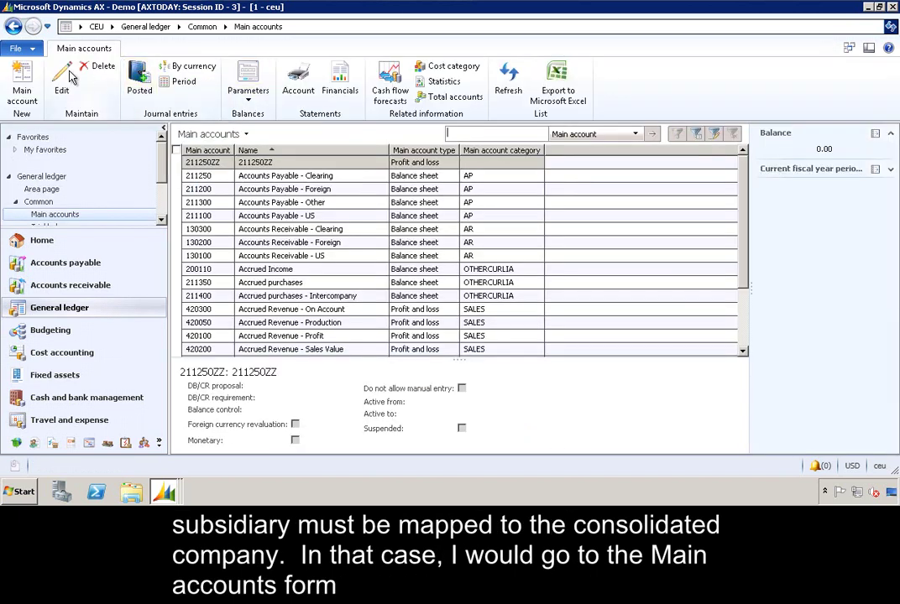
pyautogui.click(72, 77)
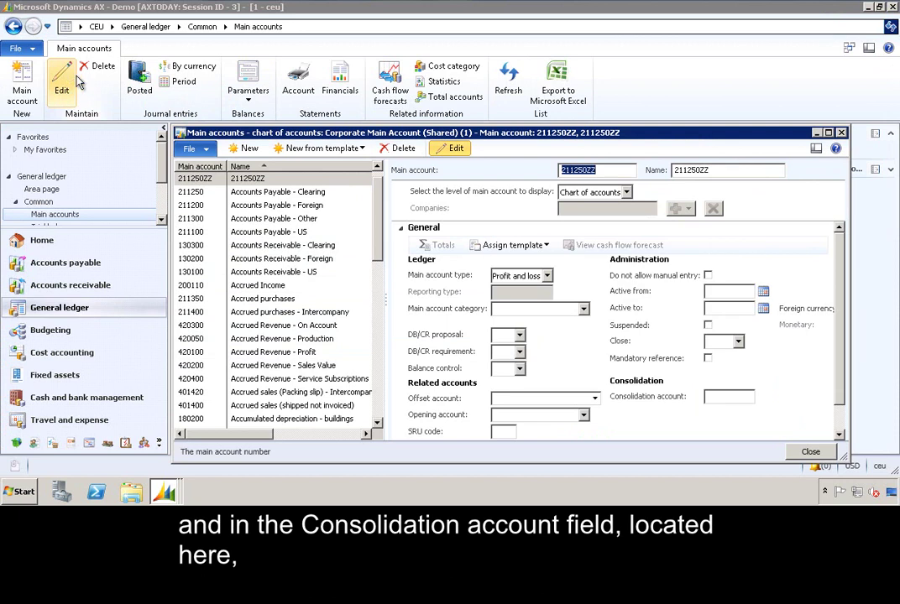
pyautogui.click(730, 396)
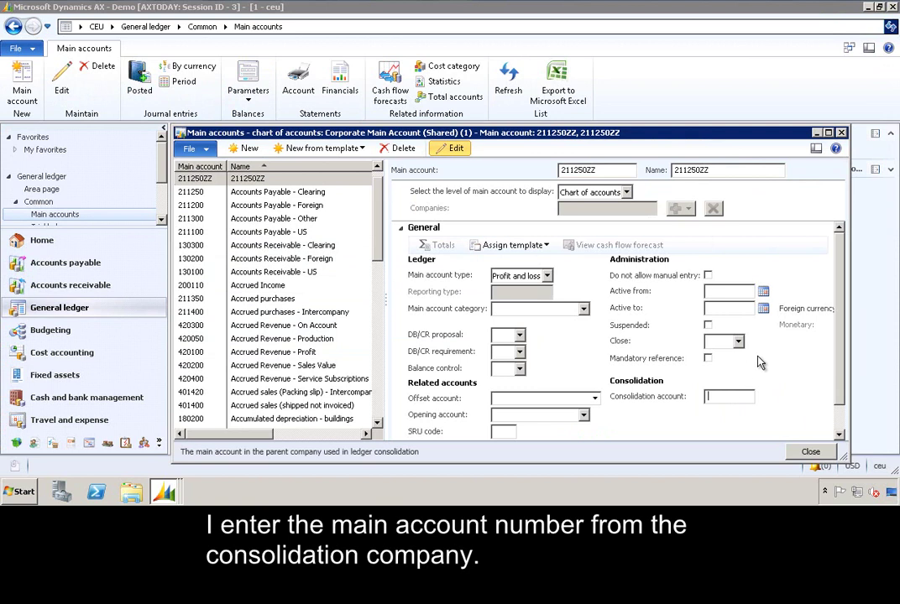
pyautogui.click(795, 452)
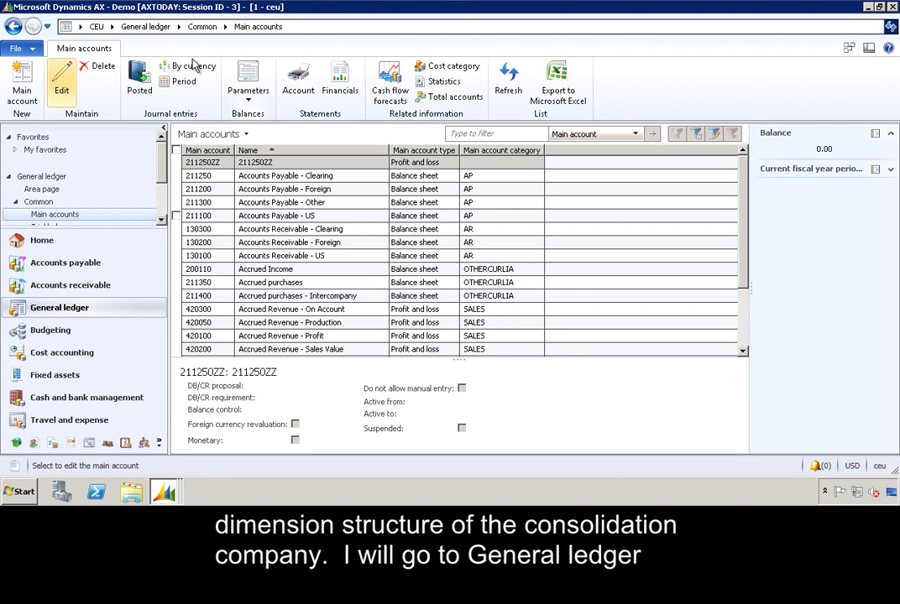
# Check the group dimension field for CostCenter value 00000002 in CEU's financial dimension values.
pyautogui.click(178, 27)
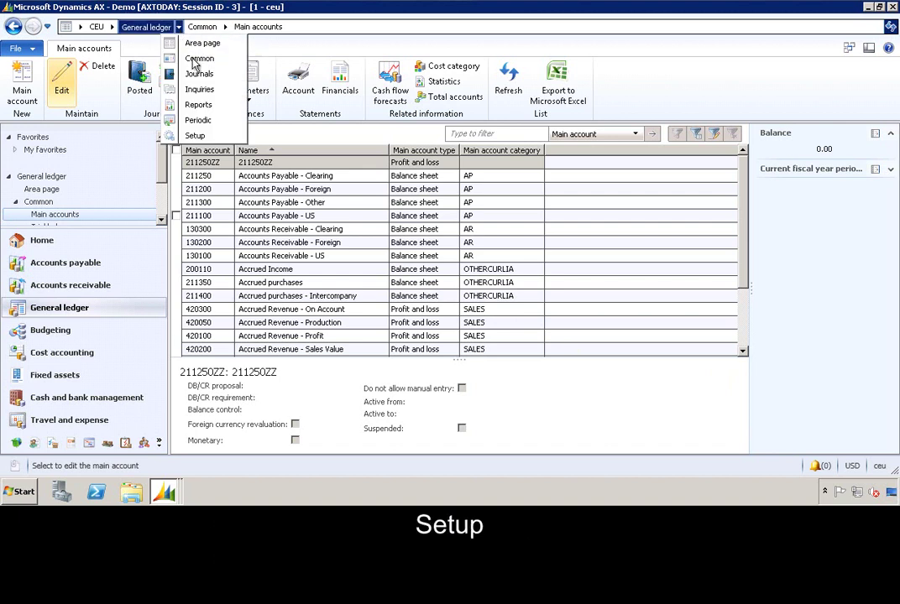
pyautogui.click(198, 136)
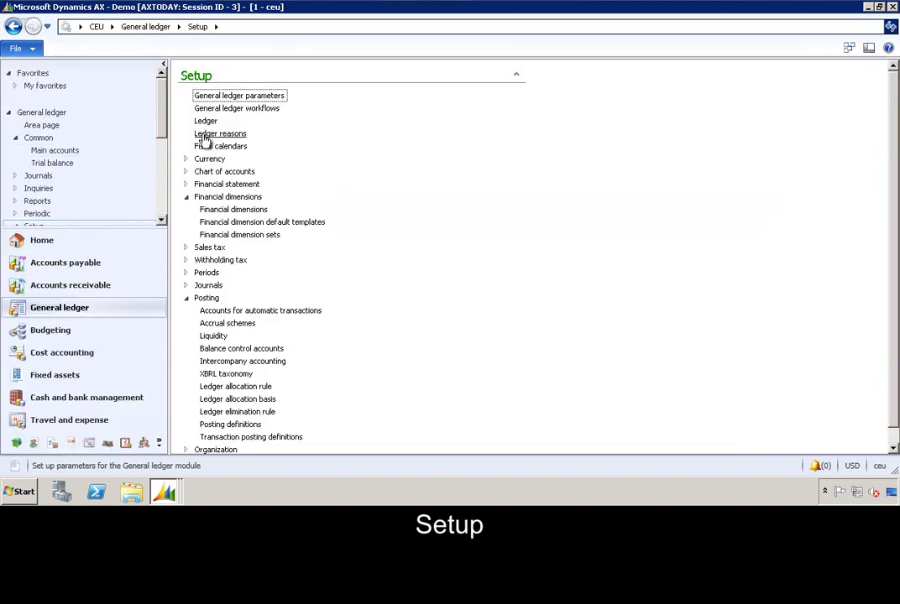
pyautogui.click(240, 209)
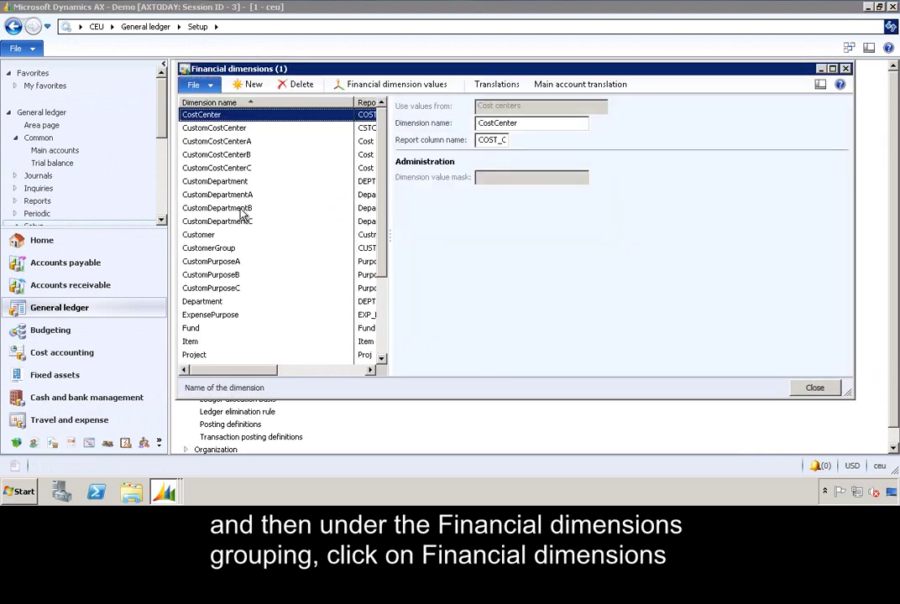
pyautogui.click(400, 91)
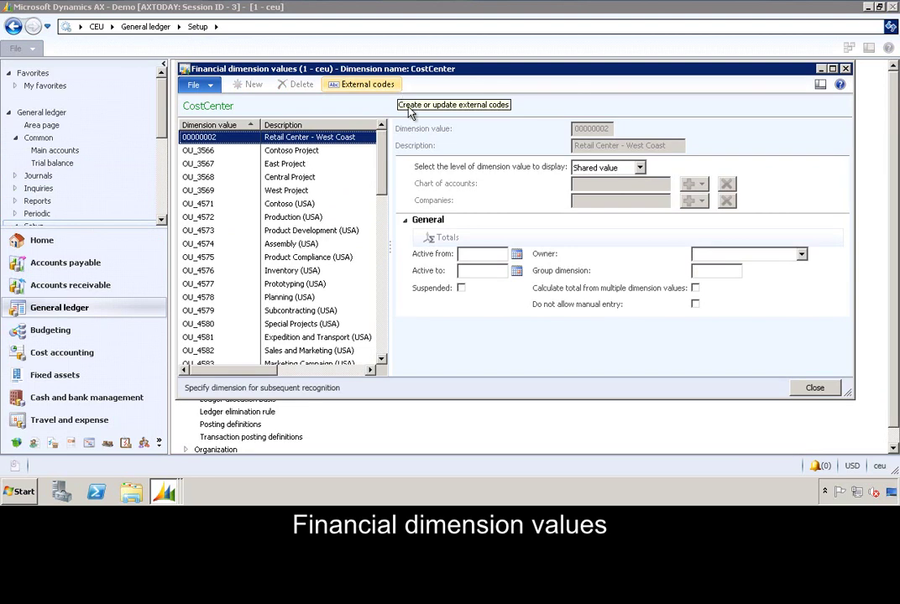
pyautogui.click(700, 273)
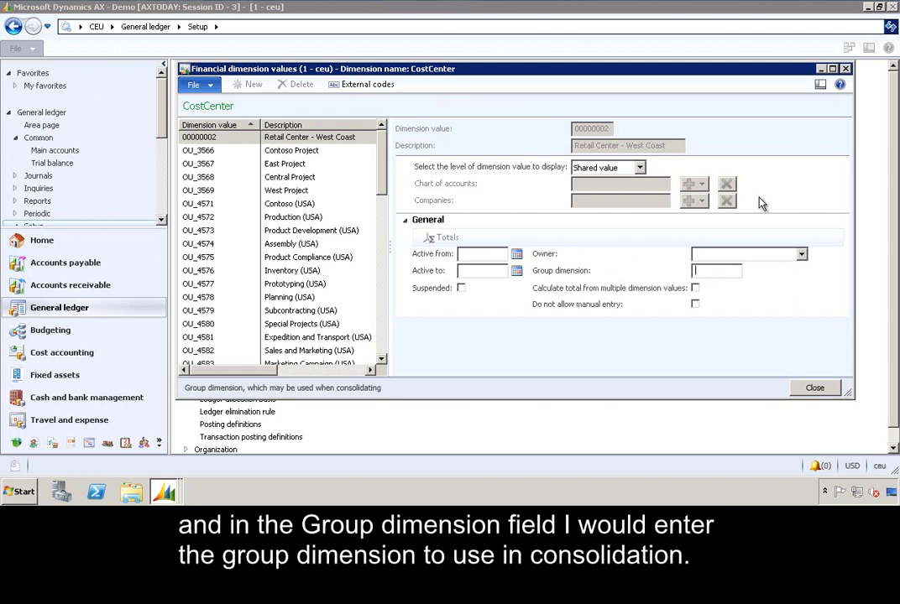
pyautogui.click(810, 389)
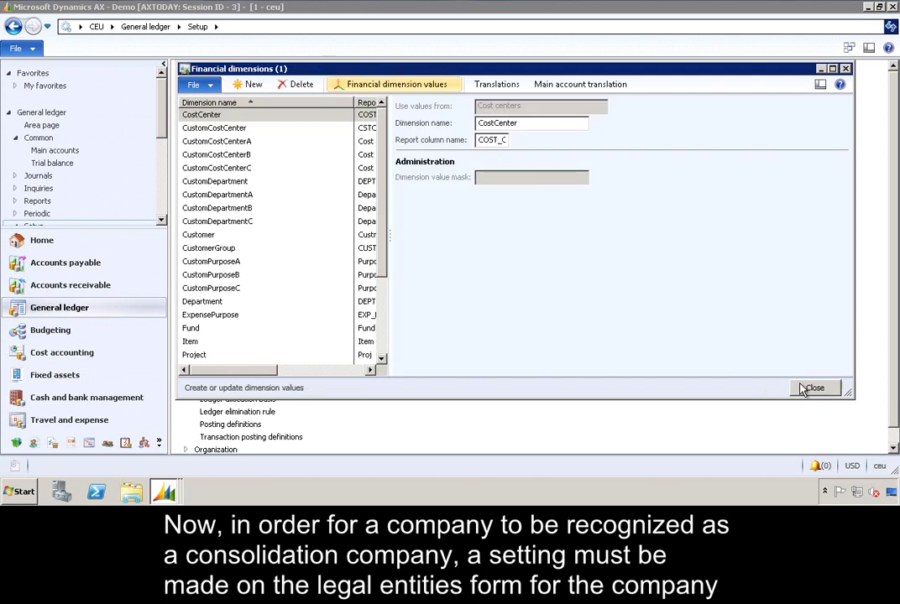
# Switch the company back to CEC and go to Organization administration.
pyautogui.click(879, 466)
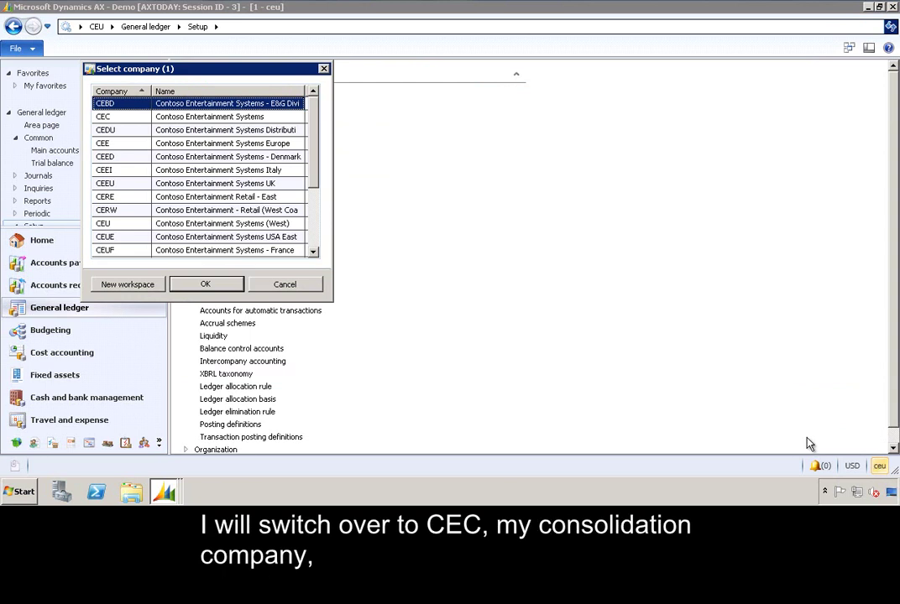
pyautogui.click(138, 123)
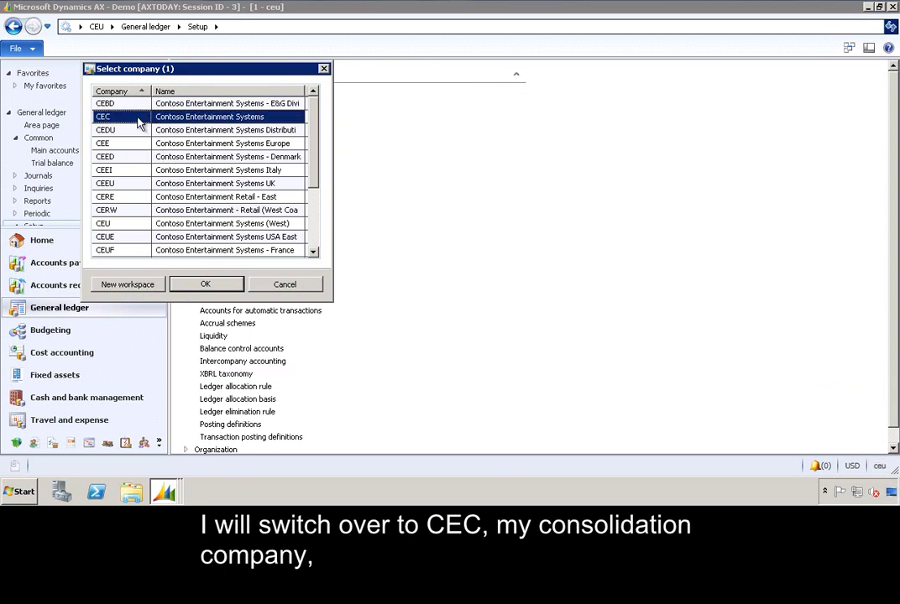
pyautogui.click(206, 285)
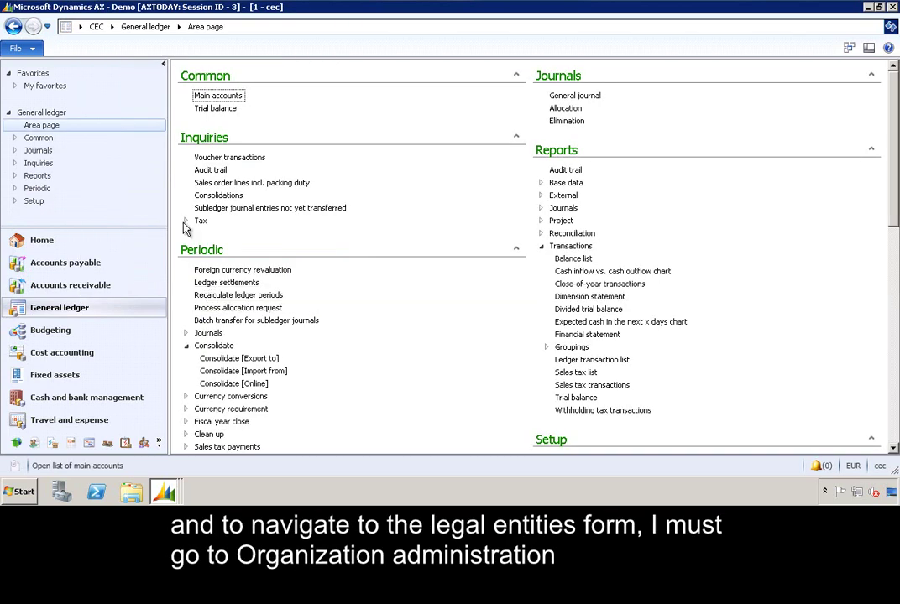
pyautogui.click(113, 28)
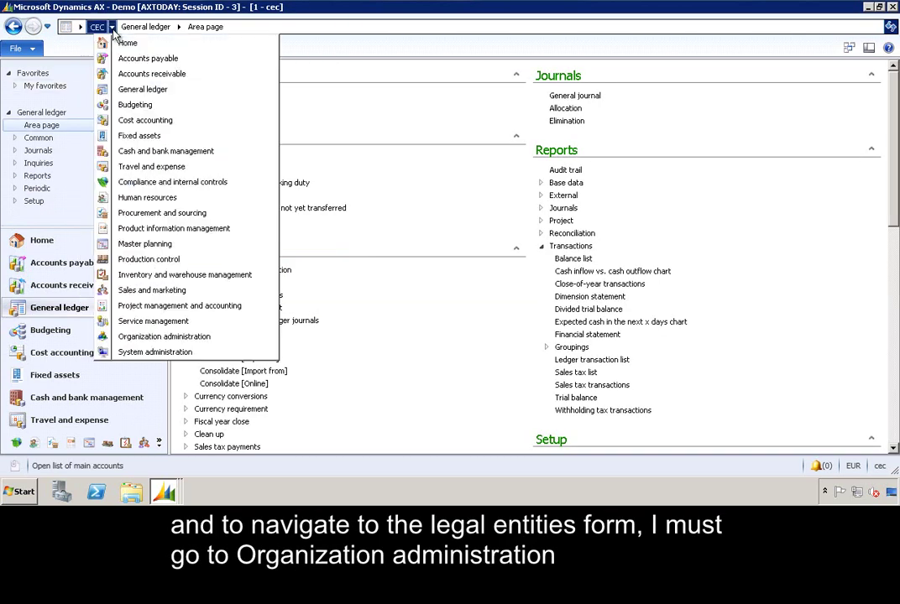
pyautogui.click(156, 337)
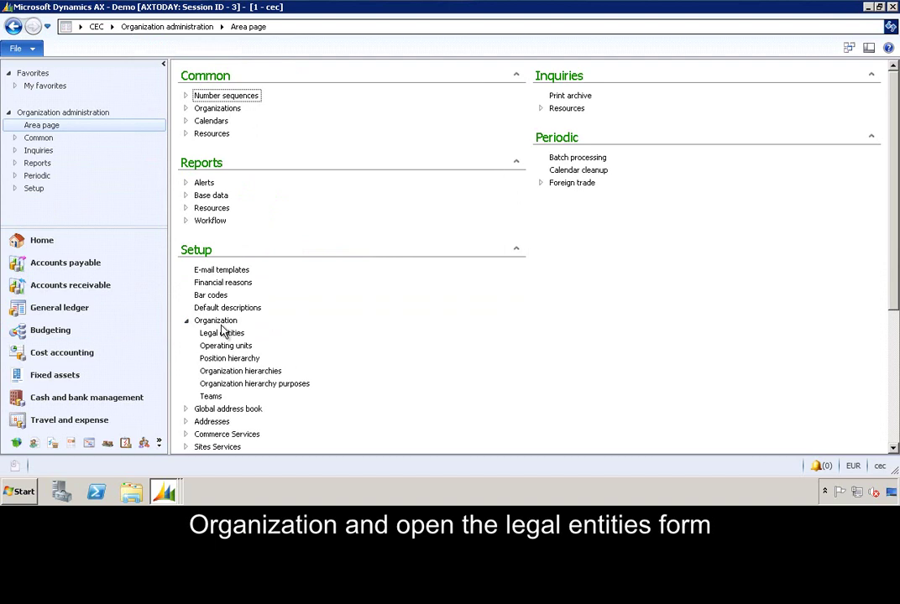
# Tick 'Use for financial elimination process' on CEC's legal entity, Contoso Entertainment Systems.
pyautogui.click(224, 333)
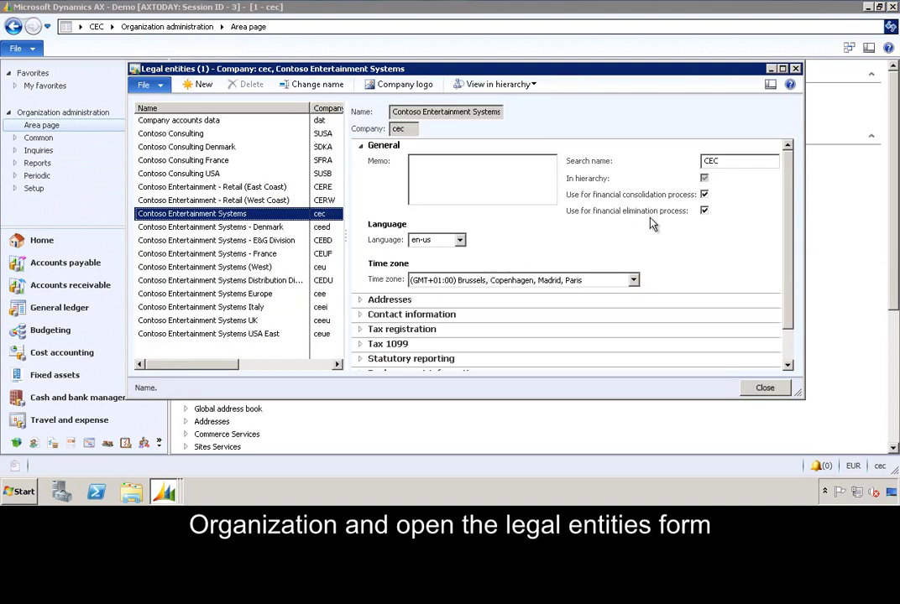
pyautogui.click(703, 210)
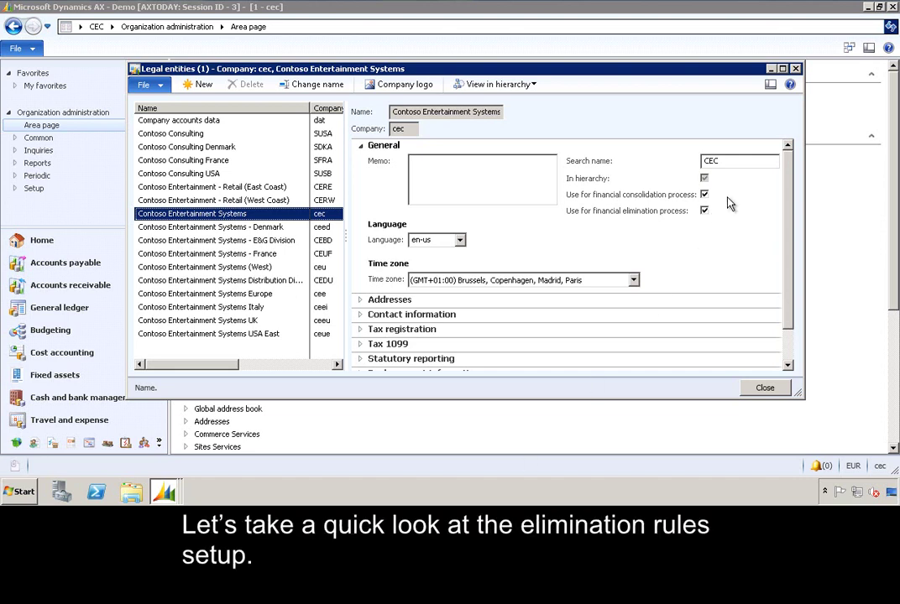
# Close the Legal entities form and return to the General ledger setup page.
pyautogui.click(760, 388)
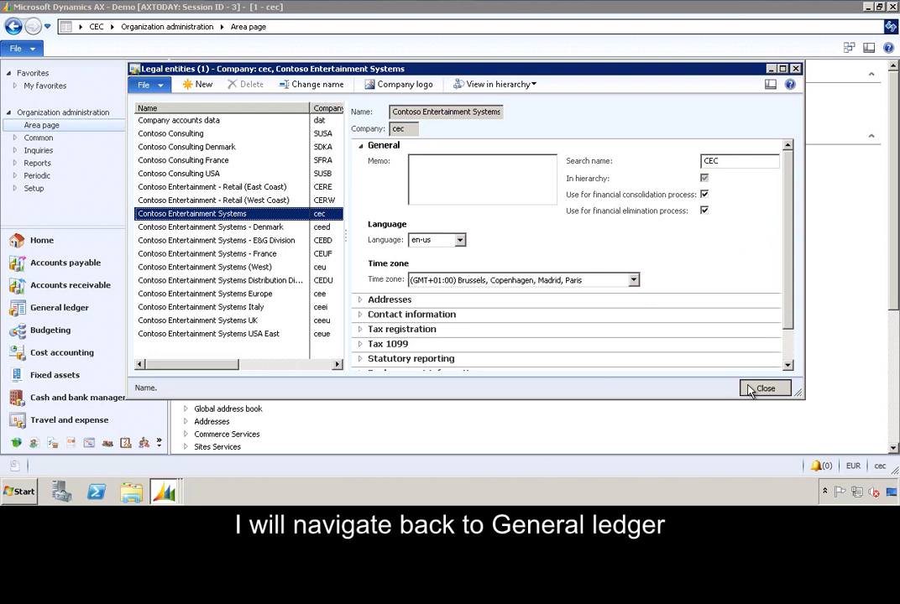
pyautogui.click(111, 27)
pyautogui.click(122, 88)
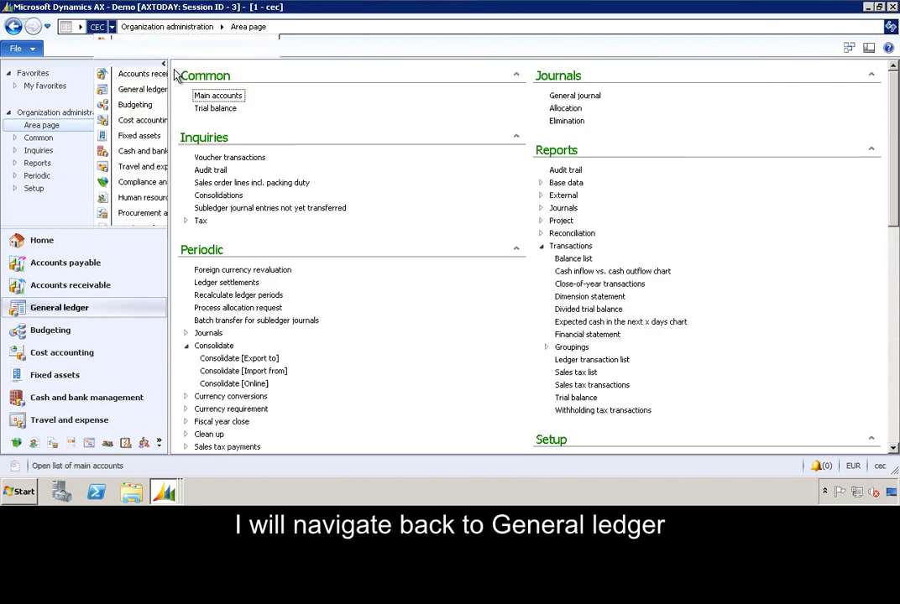
pyautogui.click(179, 26)
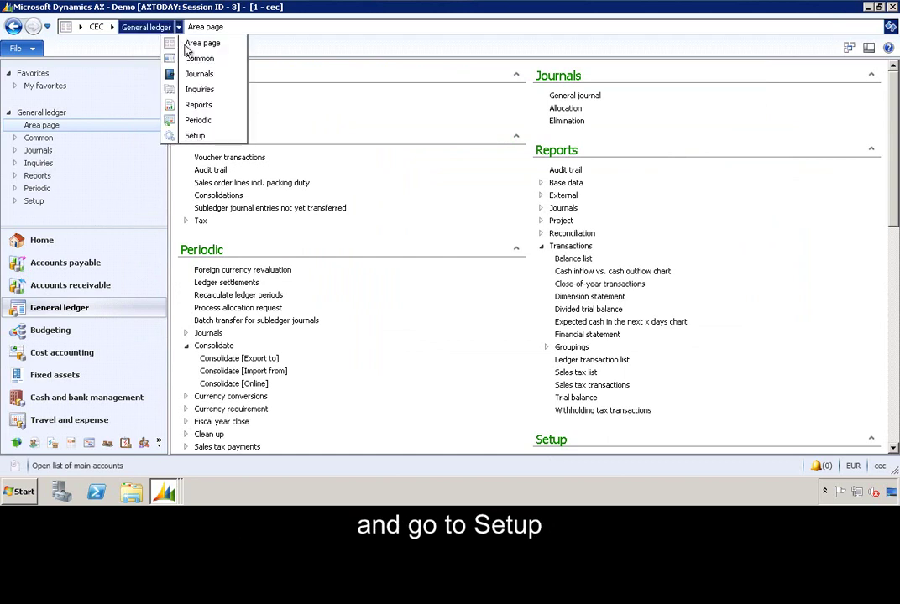
pyautogui.click(200, 136)
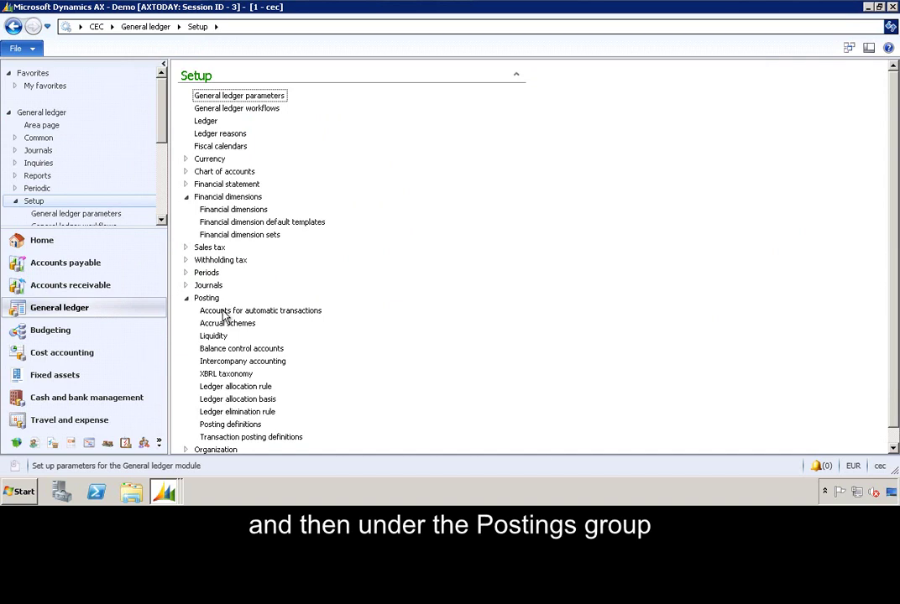
# Review the four net-change lines of elimination rule ELIM_1, then close the lines form.
pyautogui.click(226, 412)
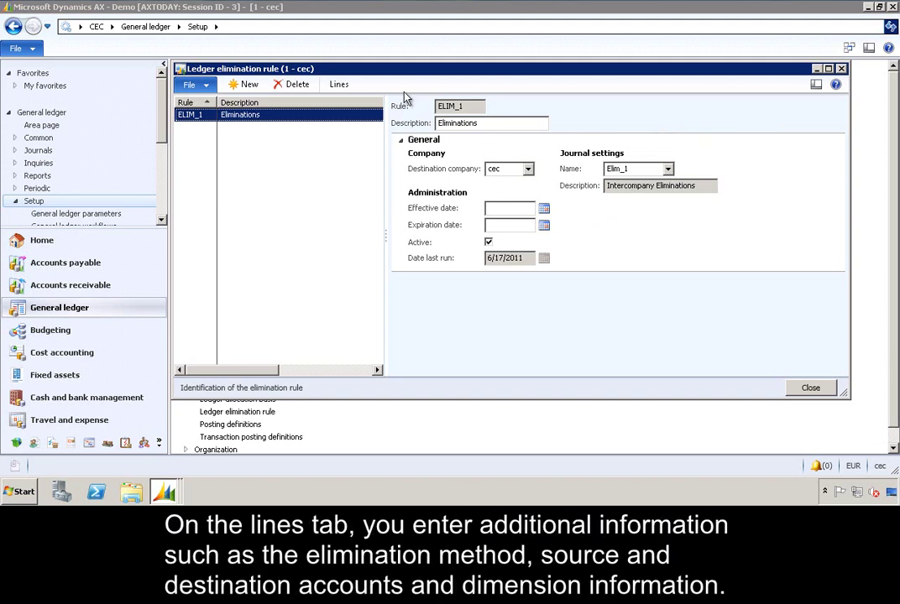
pyautogui.click(344, 87)
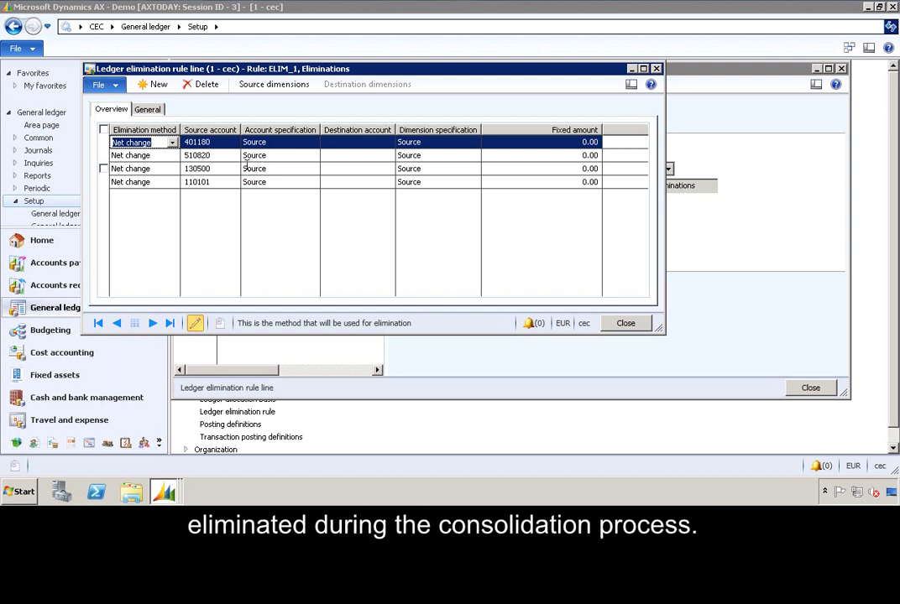
pyautogui.click(627, 325)
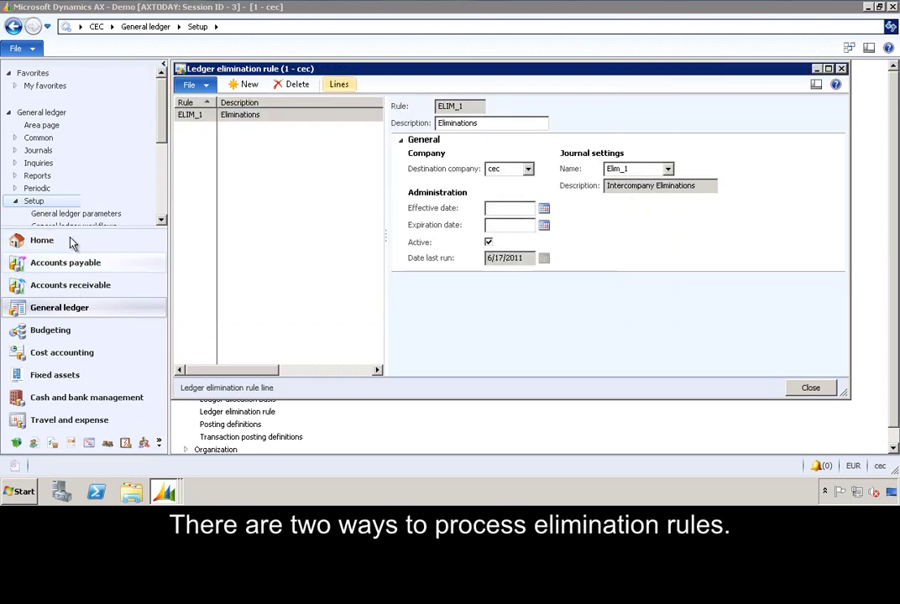
# Open CEC's Elimination journal form from the General ledger area page.
pyautogui.click(42, 125)
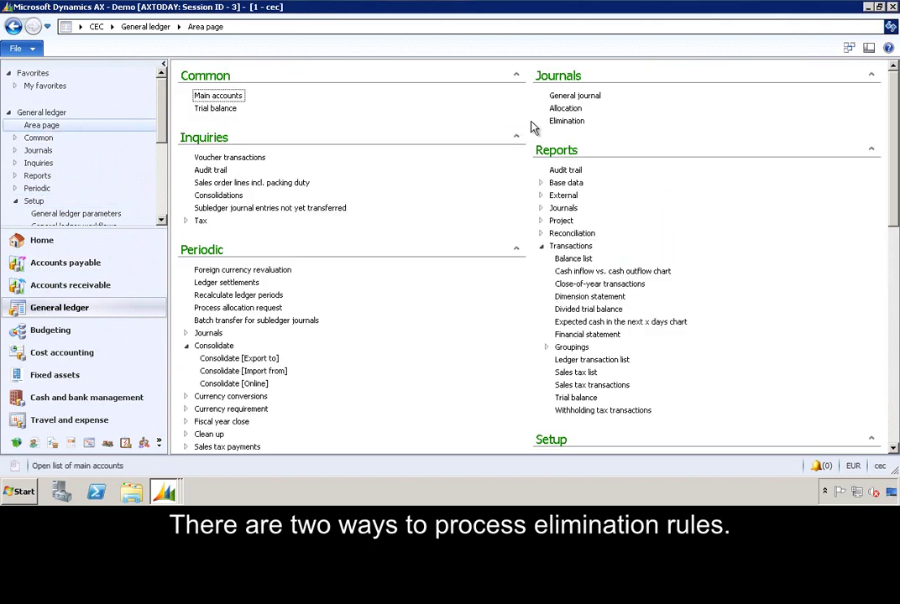
pyautogui.click(579, 126)
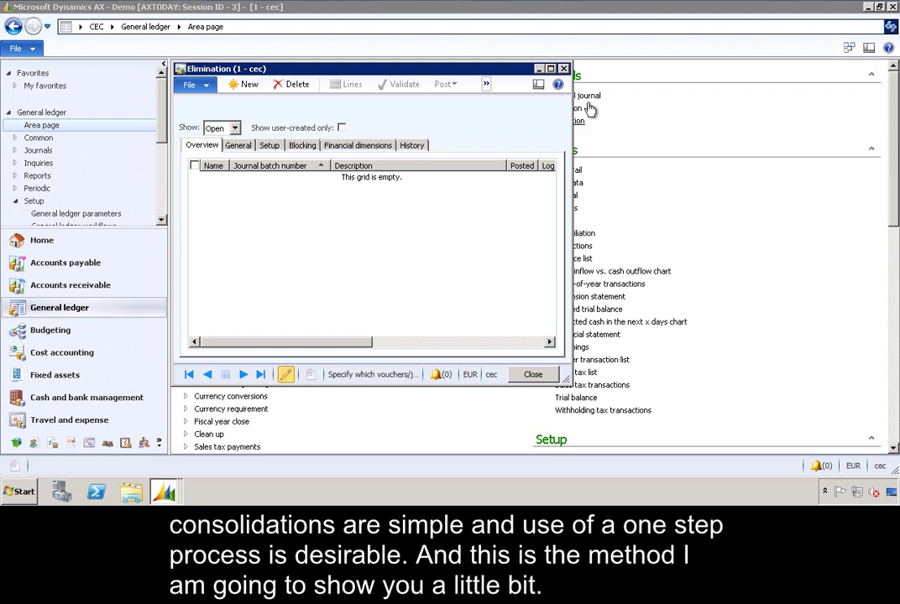
# Close the Elimination journals and open Currency > Exchange rate types.
pyautogui.click(532, 376)
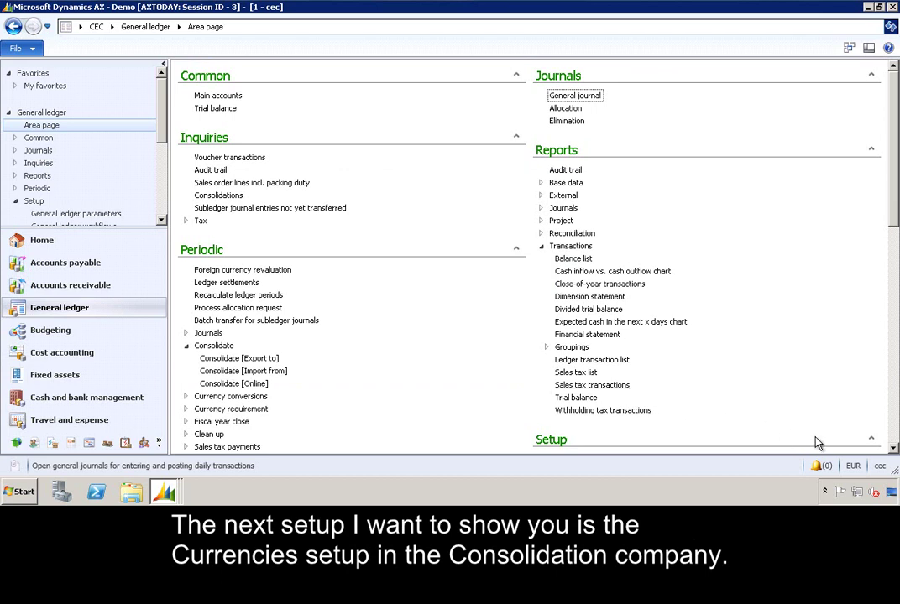
pyautogui.click(894, 449)
pyautogui.click(893, 449)
pyautogui.click(894, 449)
pyautogui.scroll(-6, 893, 448)
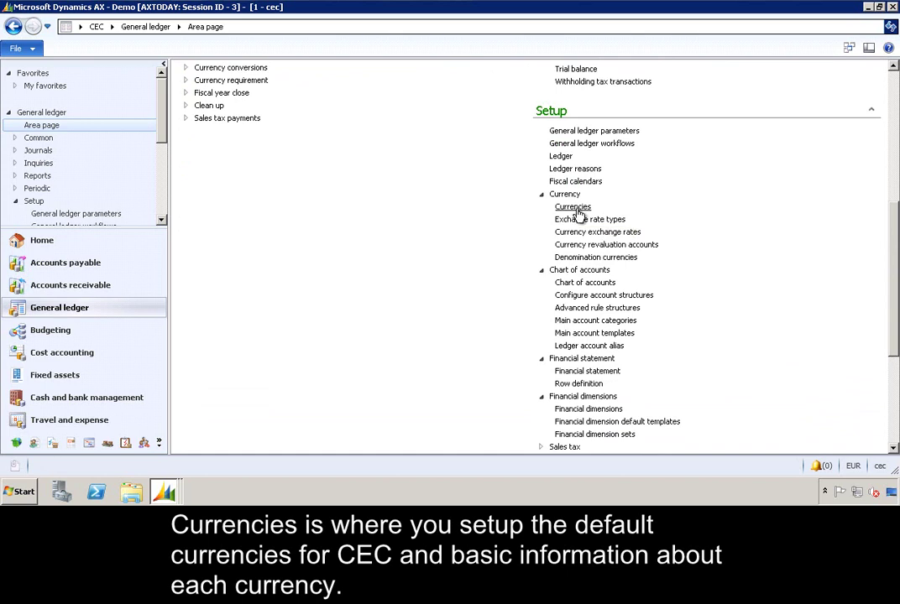
pyautogui.click(588, 219)
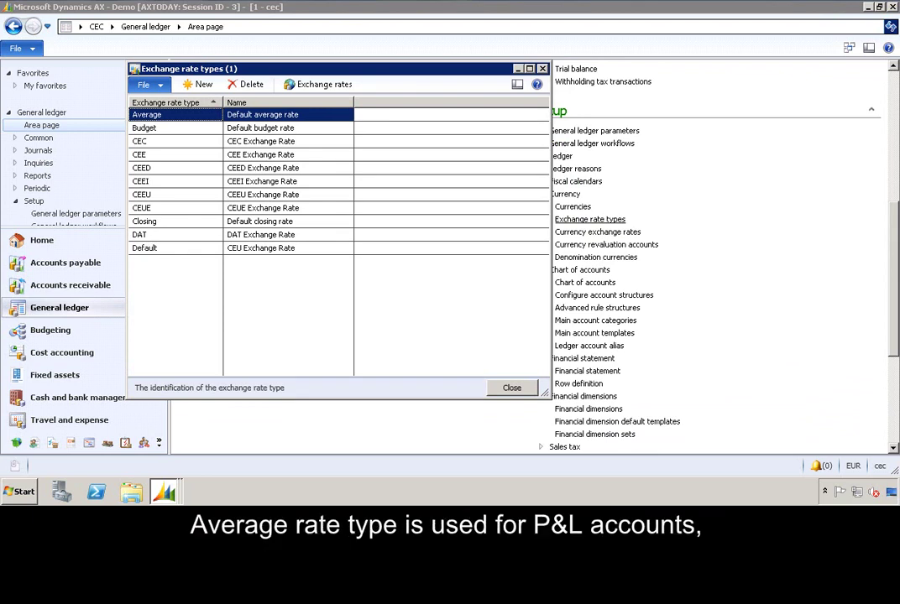
pyautogui.click(311, 220)
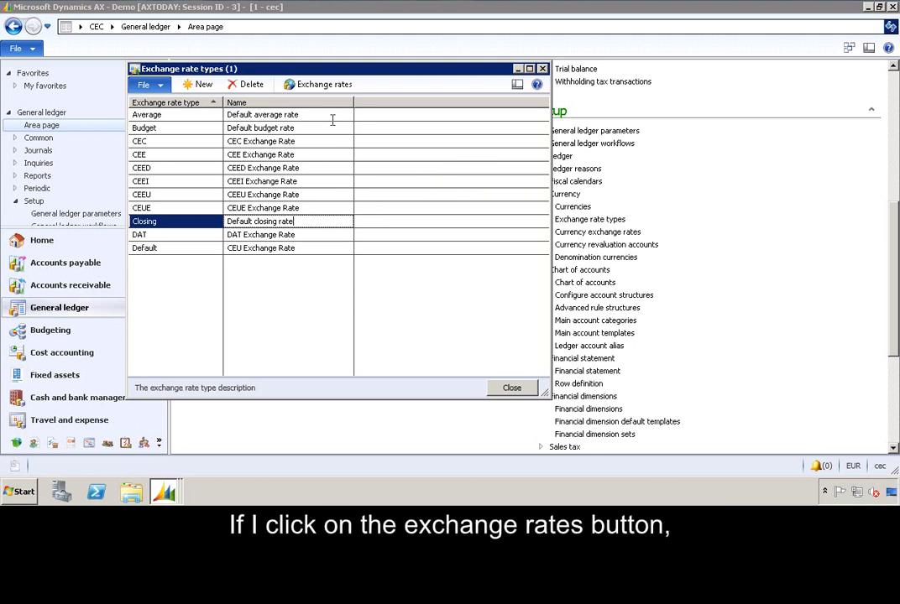
pyautogui.click(324, 85)
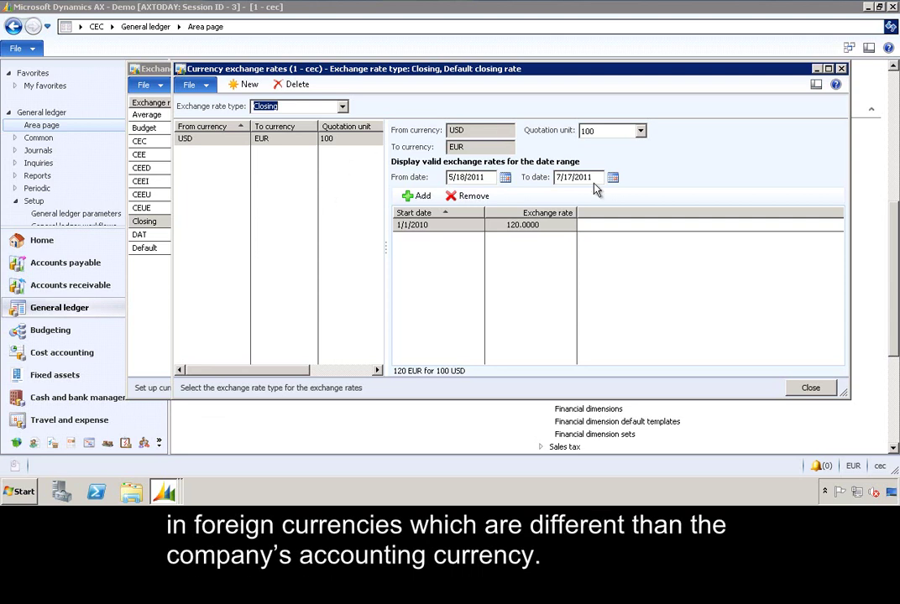
pyautogui.click(810, 388)
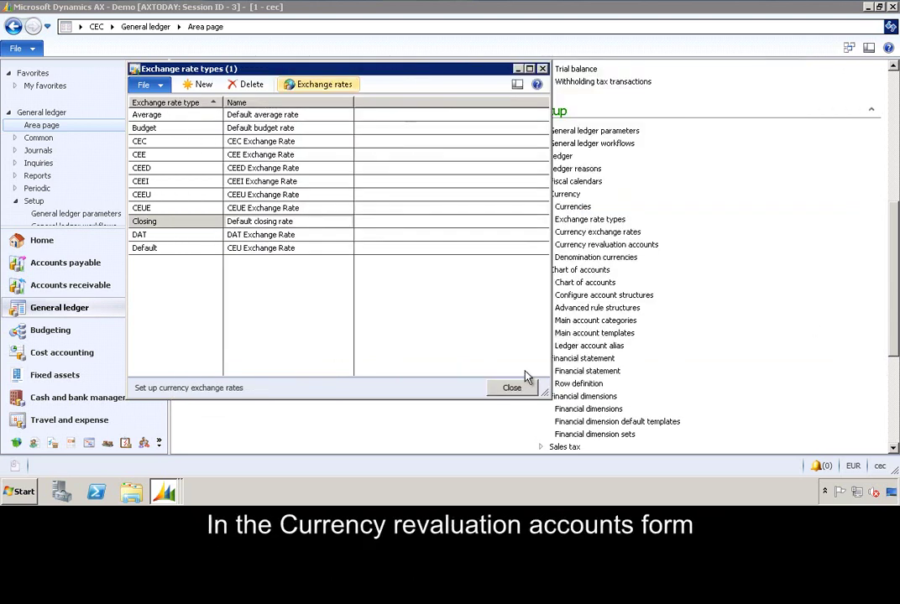
# Review CEC's default currency revaluation gain and loss accounts, then close the form.
pyautogui.click(510, 388)
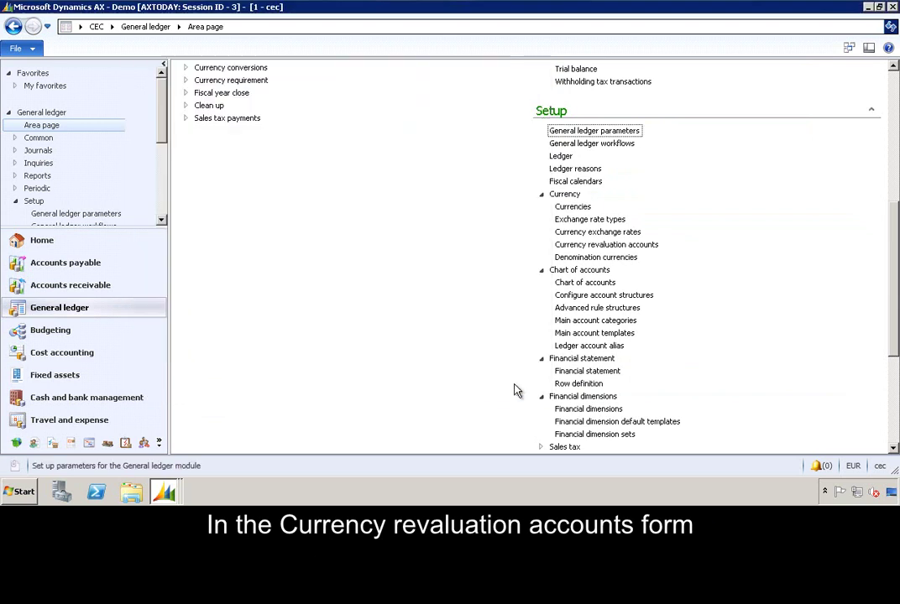
pyautogui.click(586, 245)
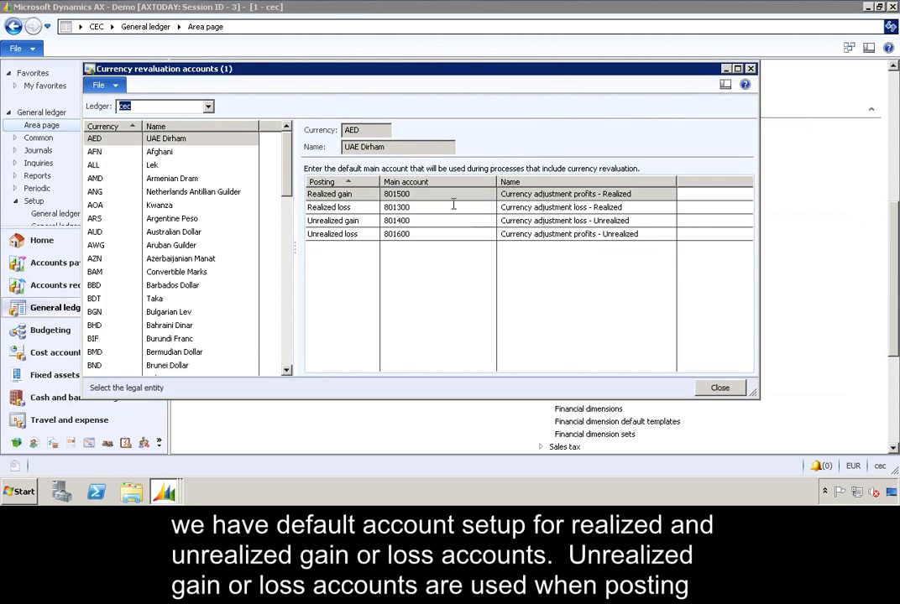
pyautogui.moveTo(395, 207)
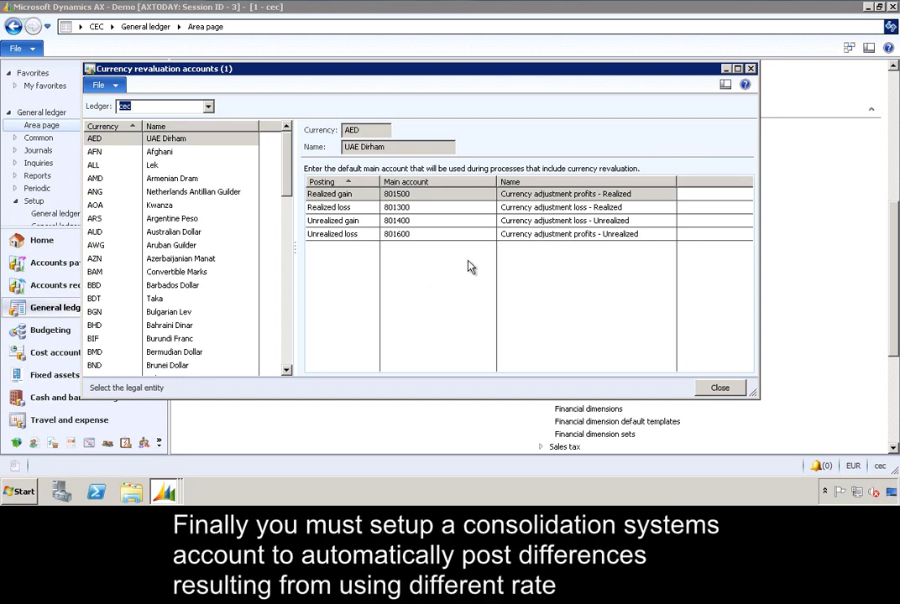
pyautogui.click(717, 389)
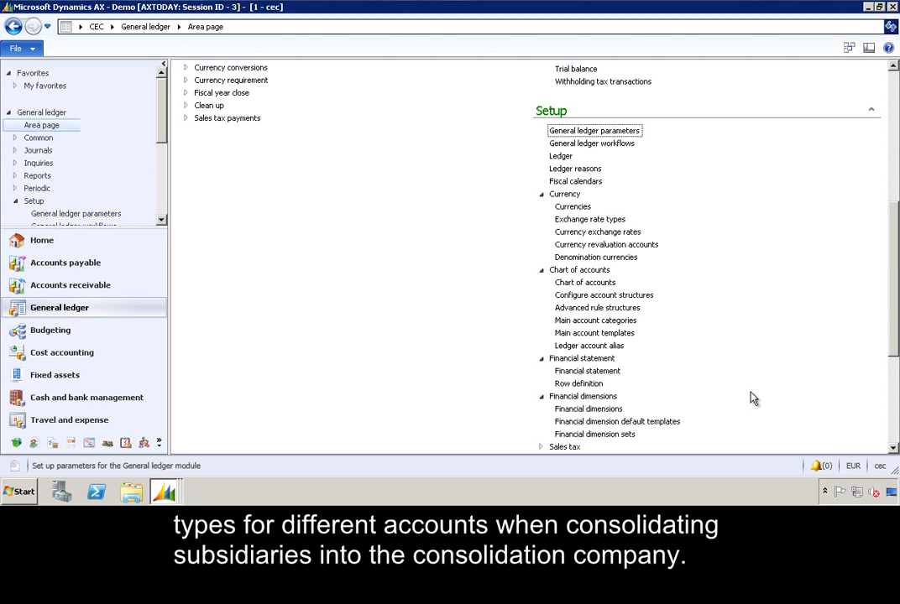
# Locate the consolidation differences posting type in Accounts for automatic transactions, mapped to 300155.
pyautogui.click(893, 448)
pyautogui.scroll(-5, 893, 451)
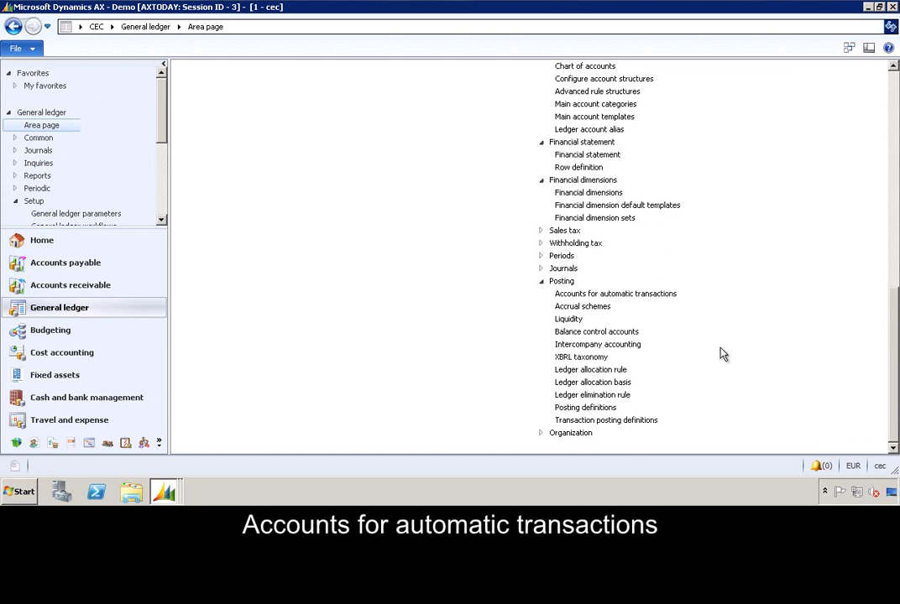
pyautogui.click(616, 294)
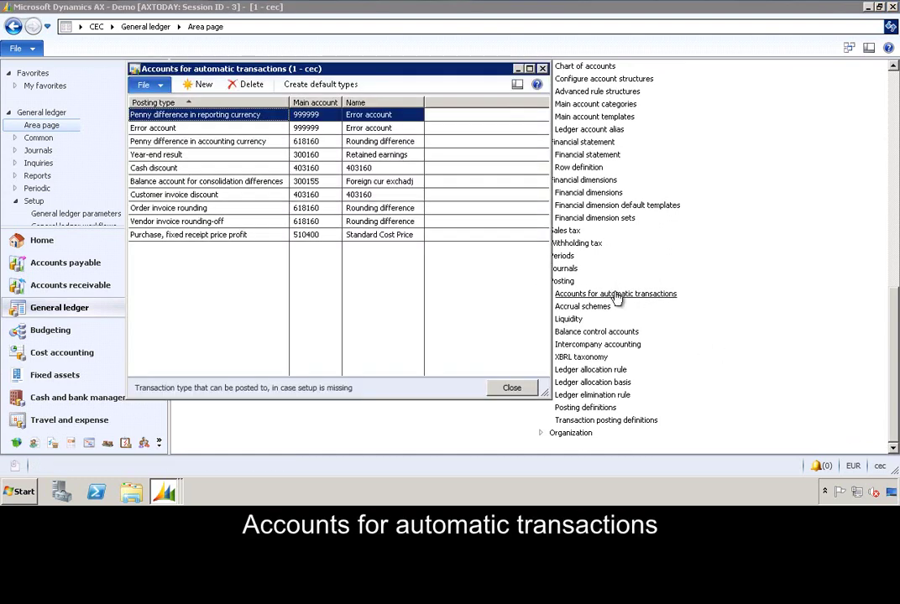
pyautogui.click(264, 185)
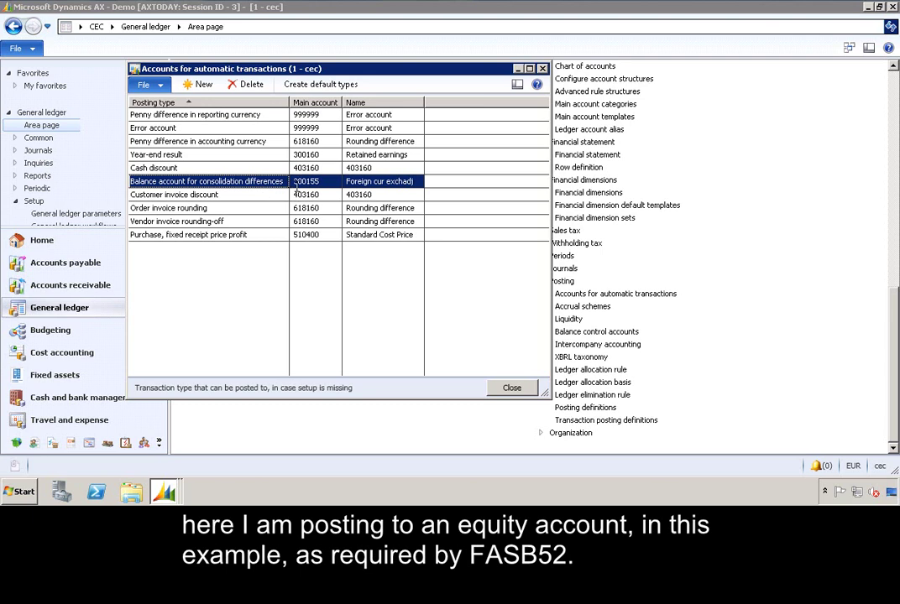
pyautogui.moveTo(296, 189)
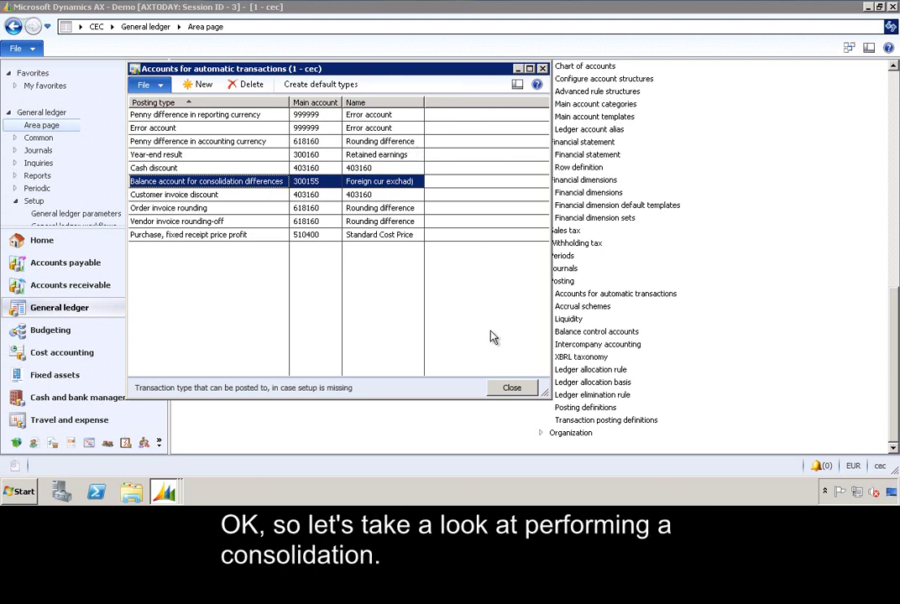
# Close the automatic transaction accounts and bring up the Periodic > Consolidate [Online] options.
pyautogui.click(509, 389)
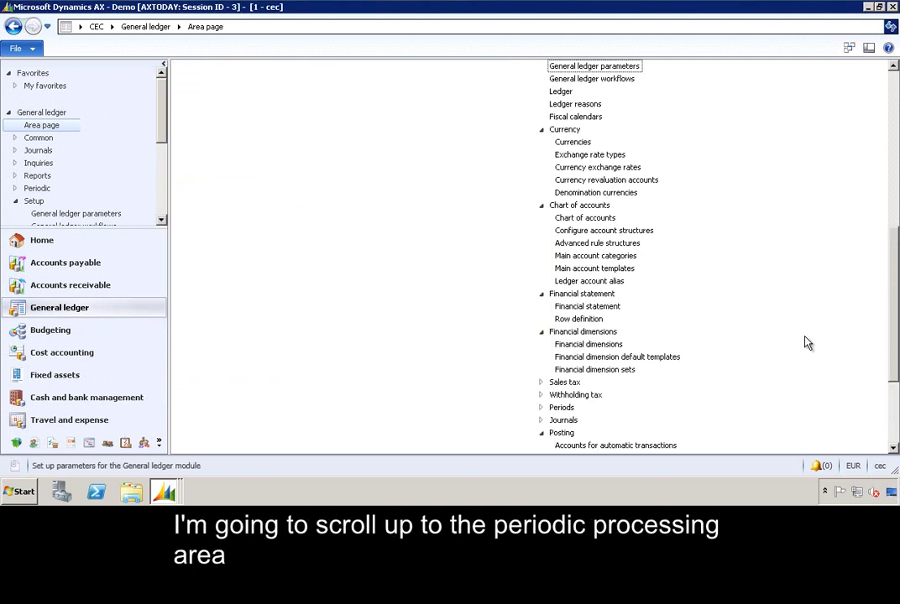
pyautogui.scroll(5, 881, 336)
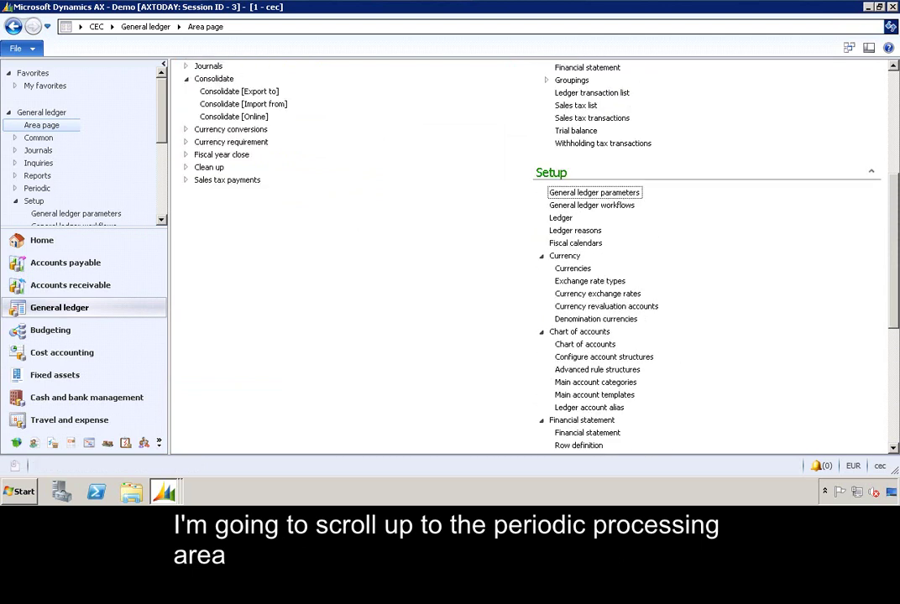
pyautogui.scroll(3, 702, 267)
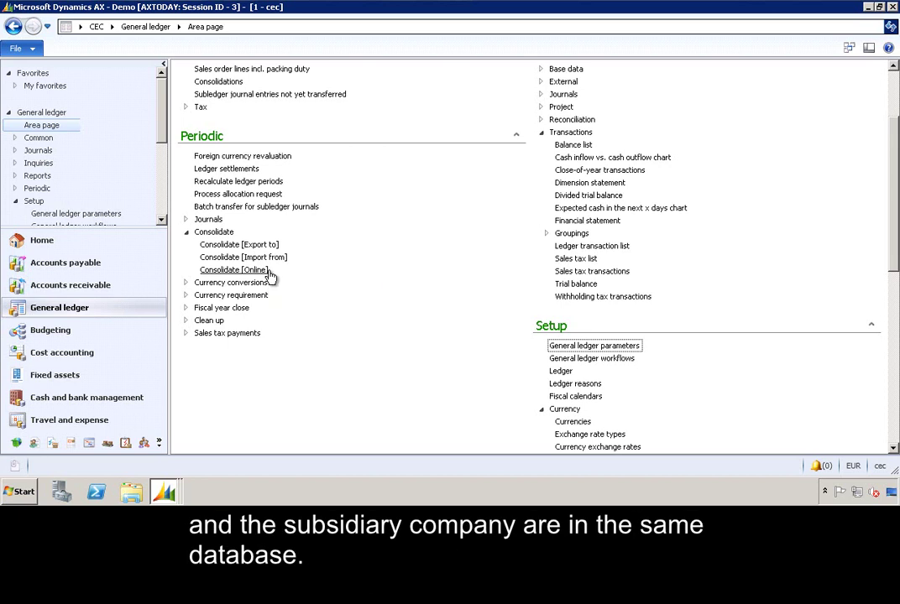
pyautogui.rightClick(270, 275)
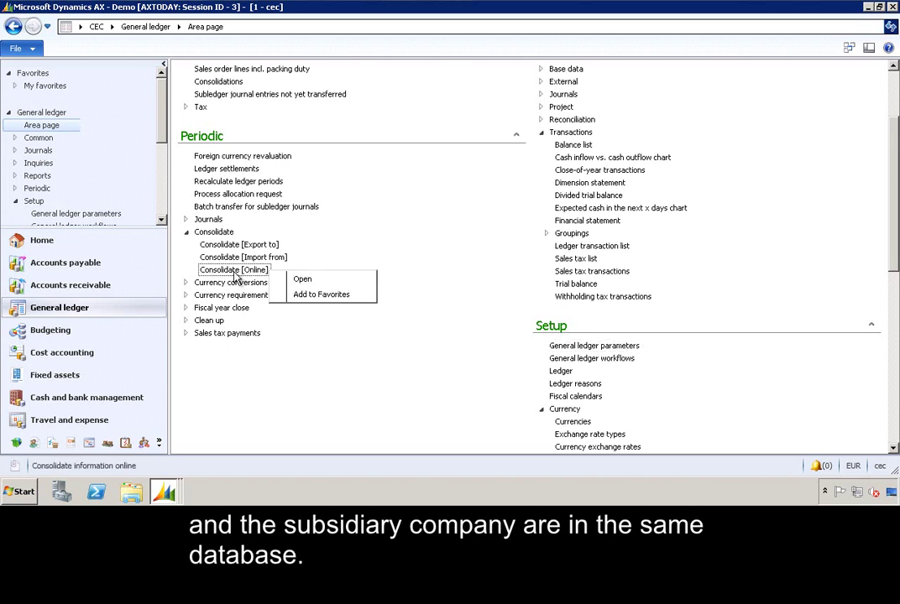
# Open Consolidate [Online] for 1/1/2011–6/30/2011 and view its financial dimensions, such as CostCenter.
pyautogui.click(233, 273)
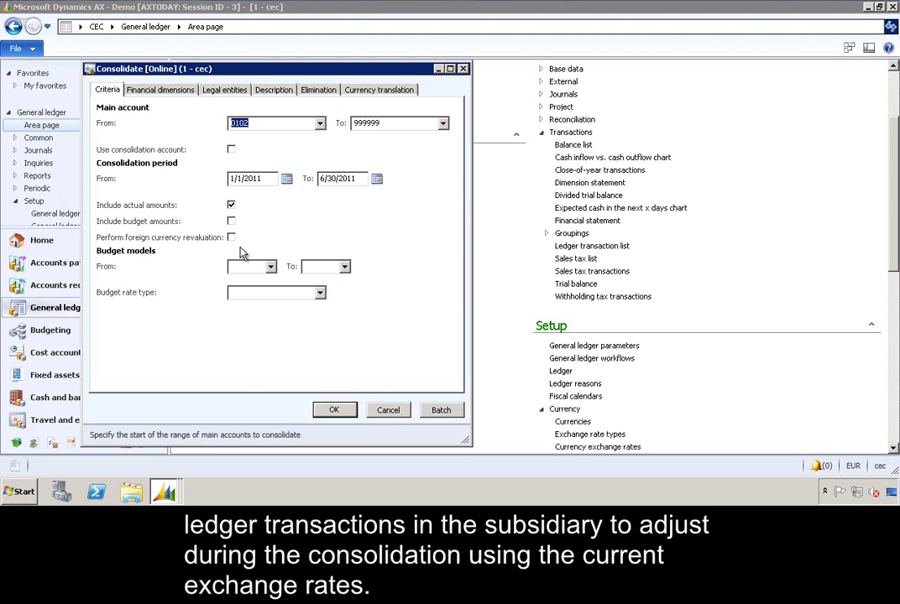
pyautogui.click(176, 93)
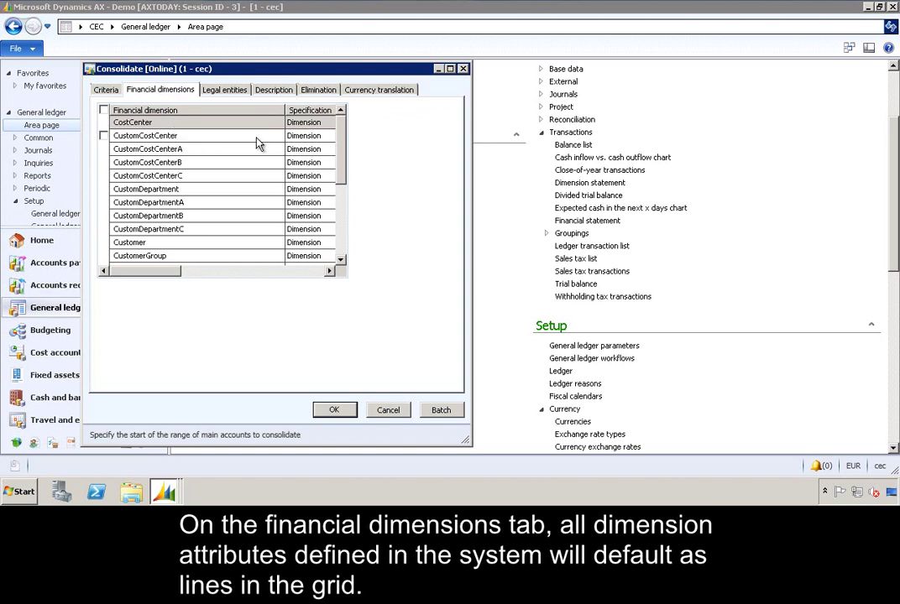
pyautogui.click(331, 124)
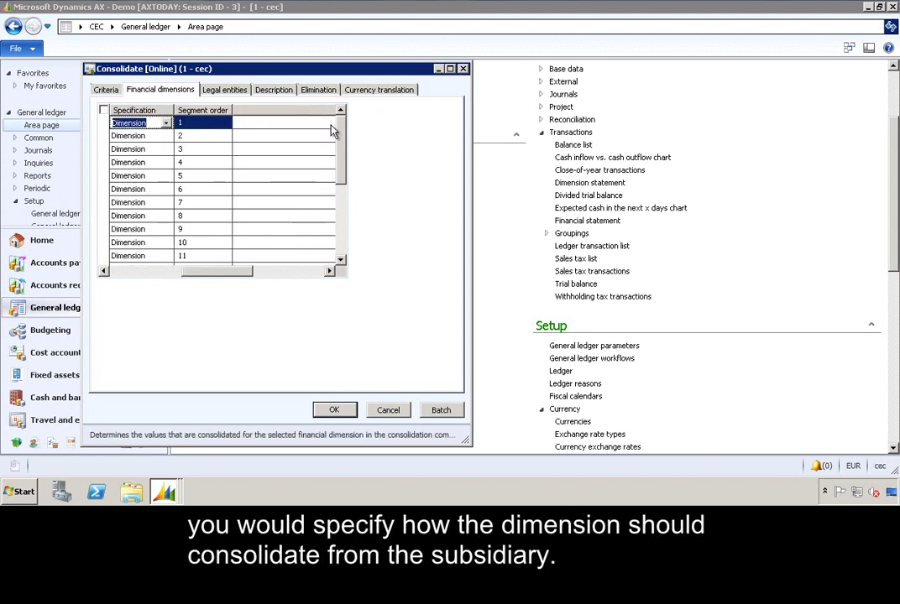
pyautogui.click(167, 125)
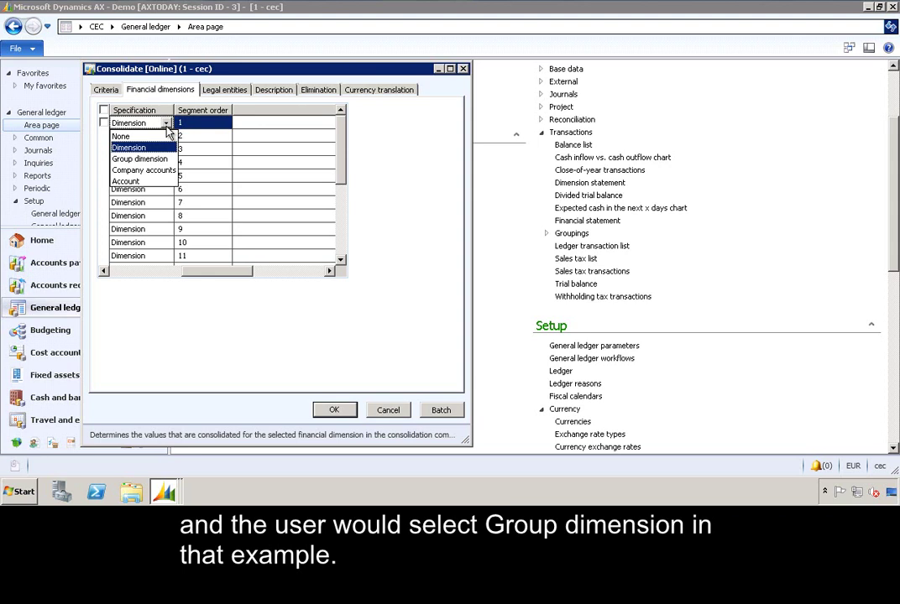
pyautogui.click(222, 126)
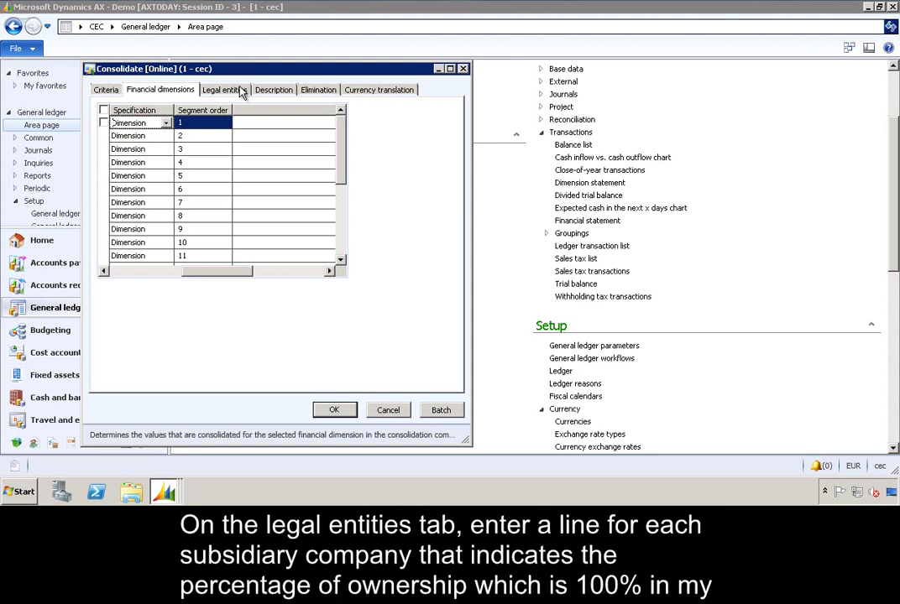
# Review CEU's 100.00 ownership, the CEC Consolidation description, and elimination rule ELIM_1 set to proposal only.
pyautogui.click(226, 89)
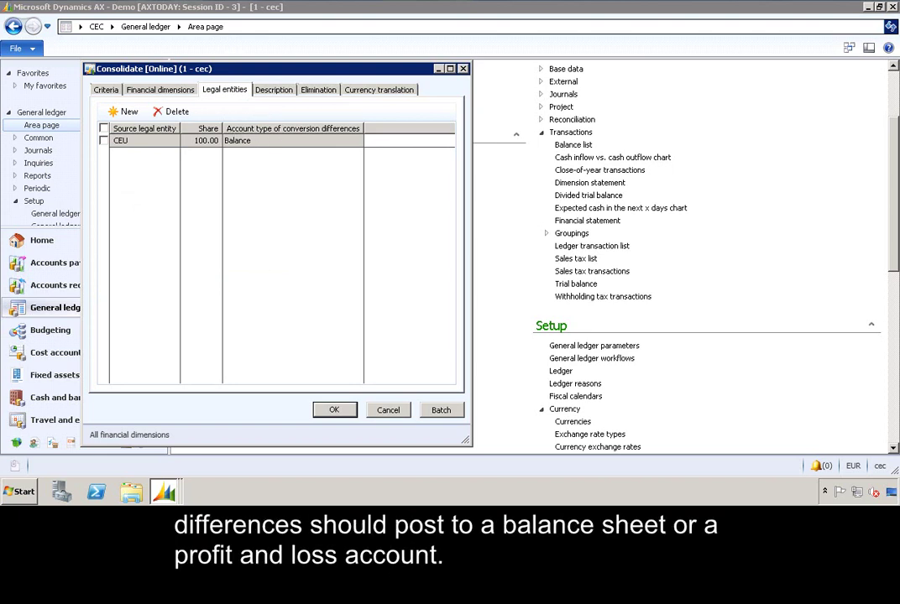
pyautogui.click(276, 90)
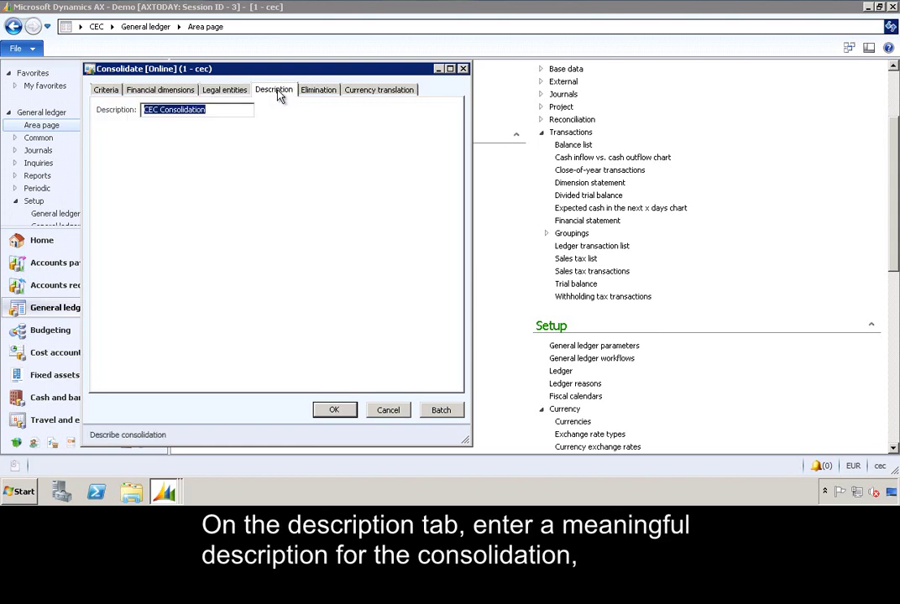
pyautogui.click(318, 91)
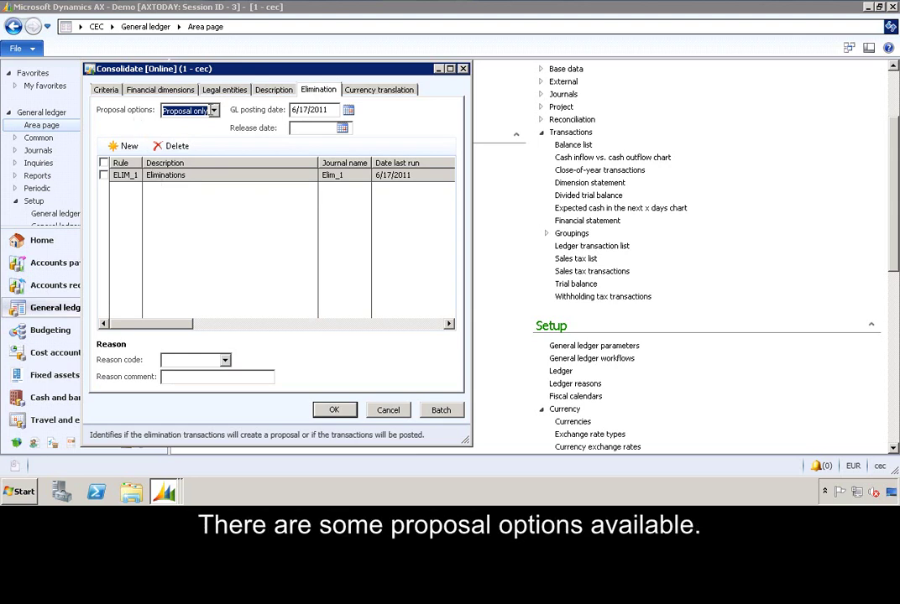
pyautogui.click(214, 111)
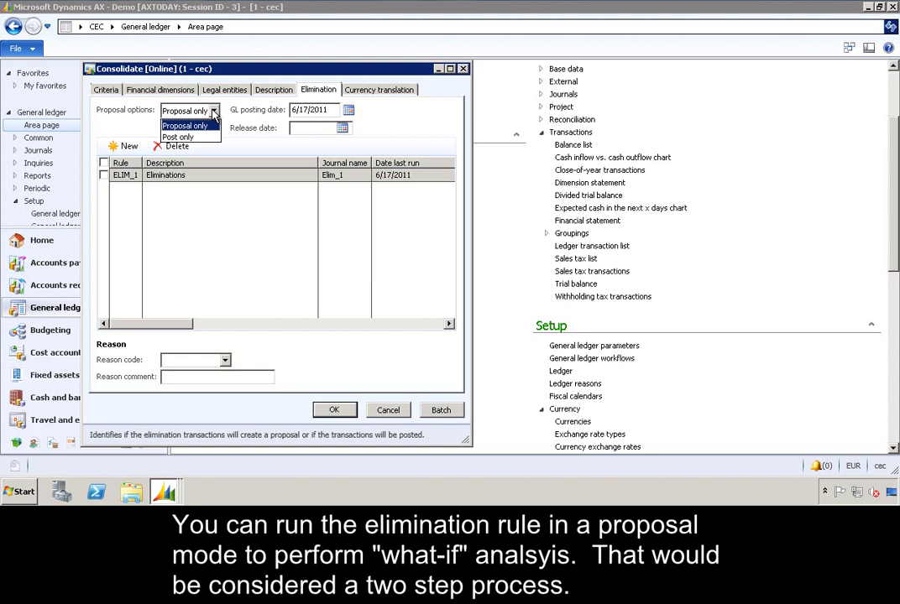
pyautogui.click(212, 126)
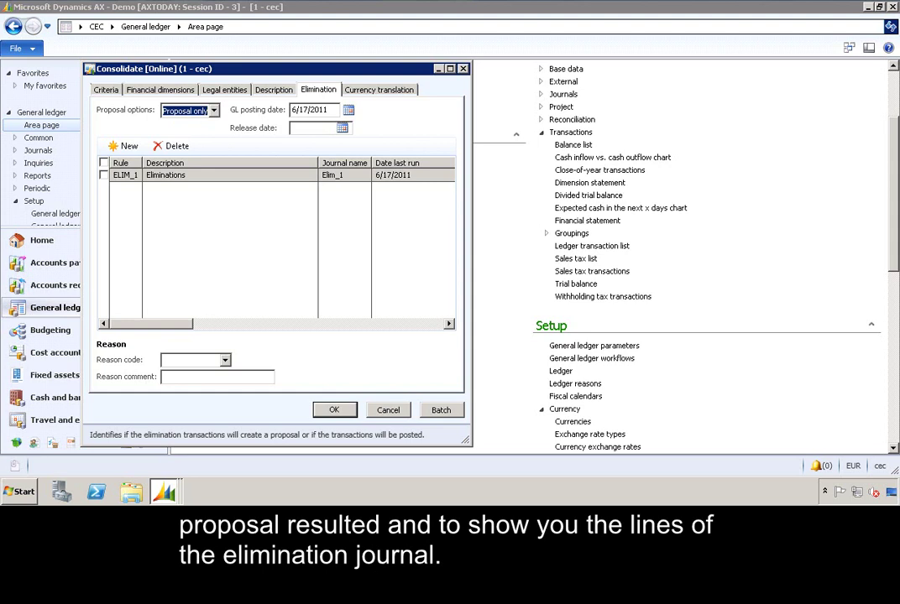
# Review the currency translation rules and the exchange rate for the CEU USD 401100–899990 range.
pyautogui.click(379, 92)
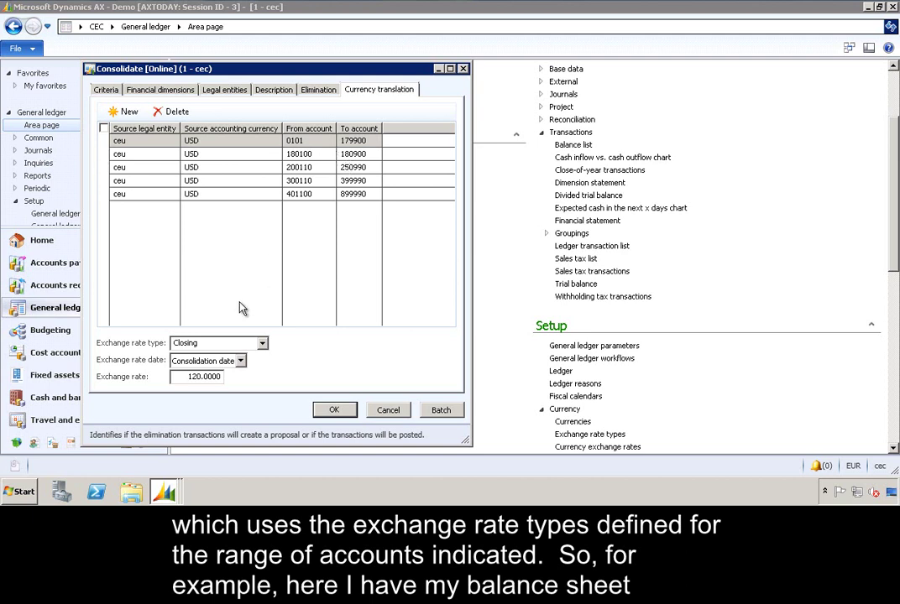
pyautogui.moveTo(210, 344)
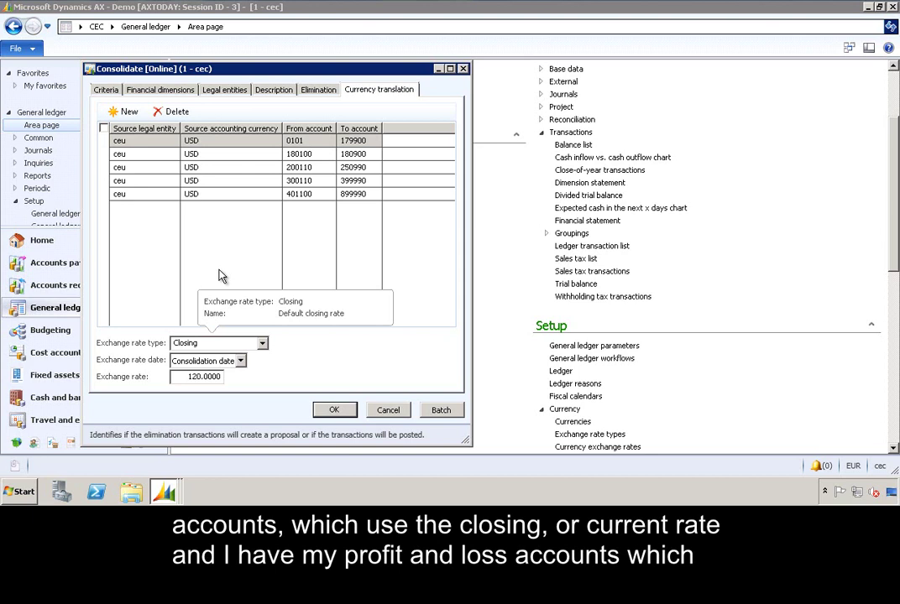
pyautogui.click(227, 196)
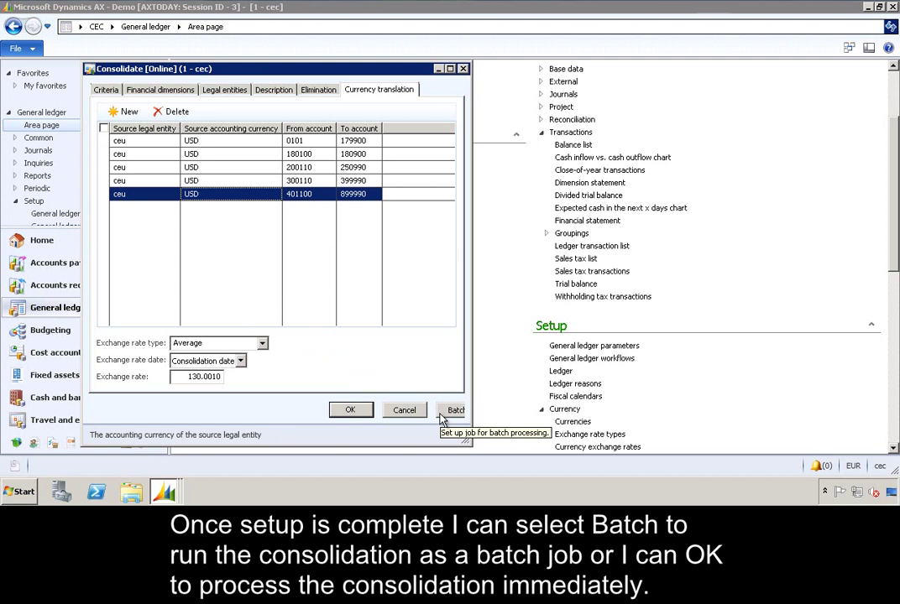
# Run the consolidation and open the Consolidations inquiry listing the CEC Consolidation entry.
pyautogui.click(351, 410)
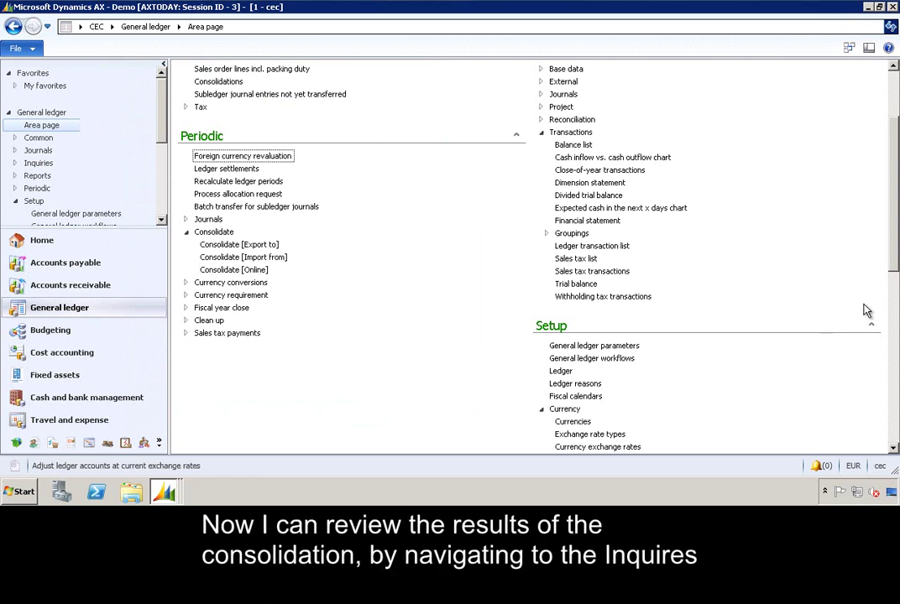
pyautogui.moveTo(893, 274); pyautogui.dragTo(894, 179)
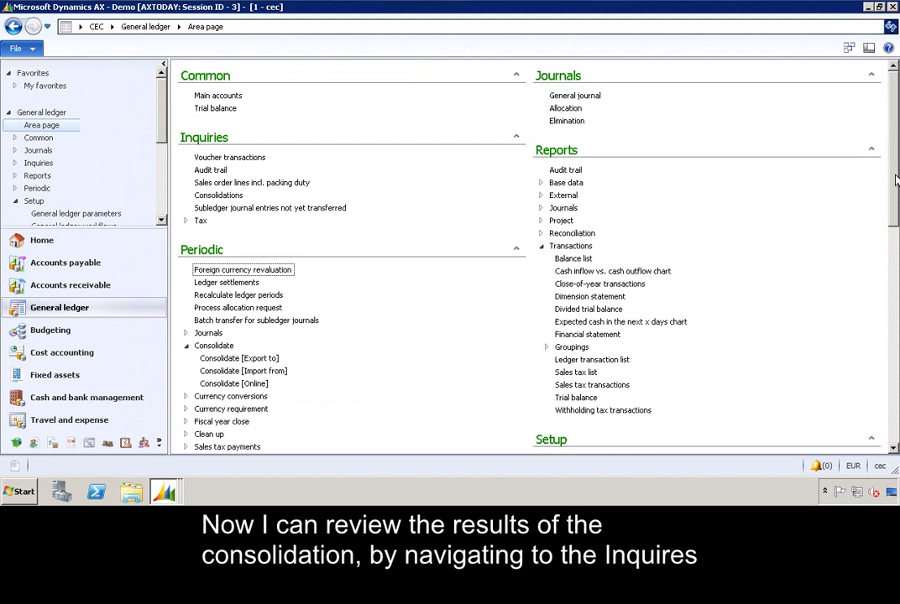
pyautogui.click(218, 197)
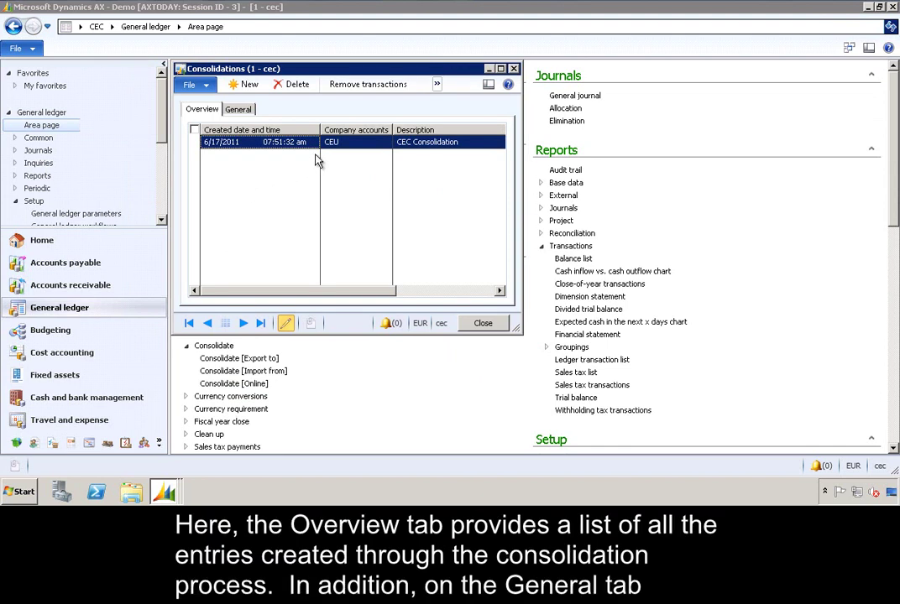
# View the CEC Consolidation entry's General details, then show the Actuals/Budget transaction choices.
pyautogui.click(238, 110)
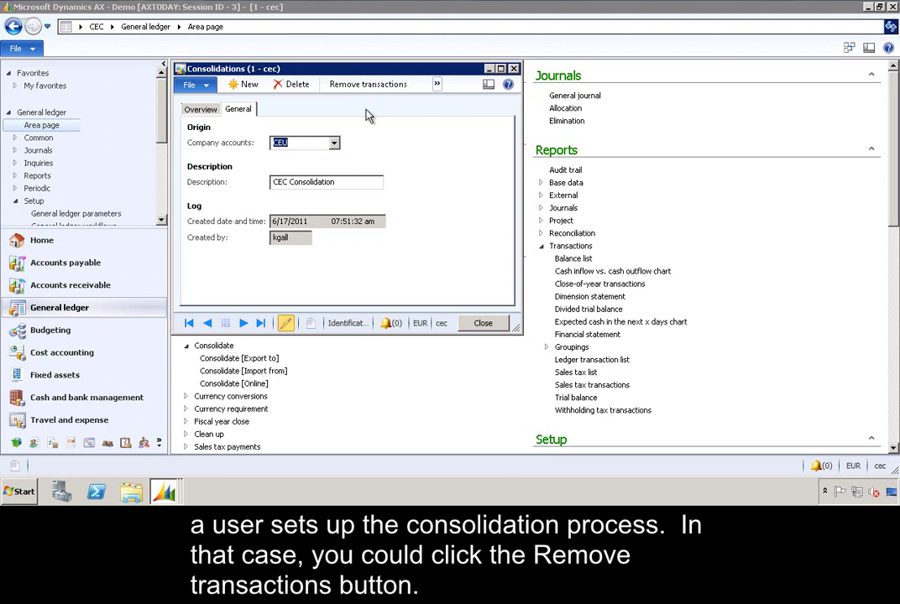
pyautogui.click(436, 87)
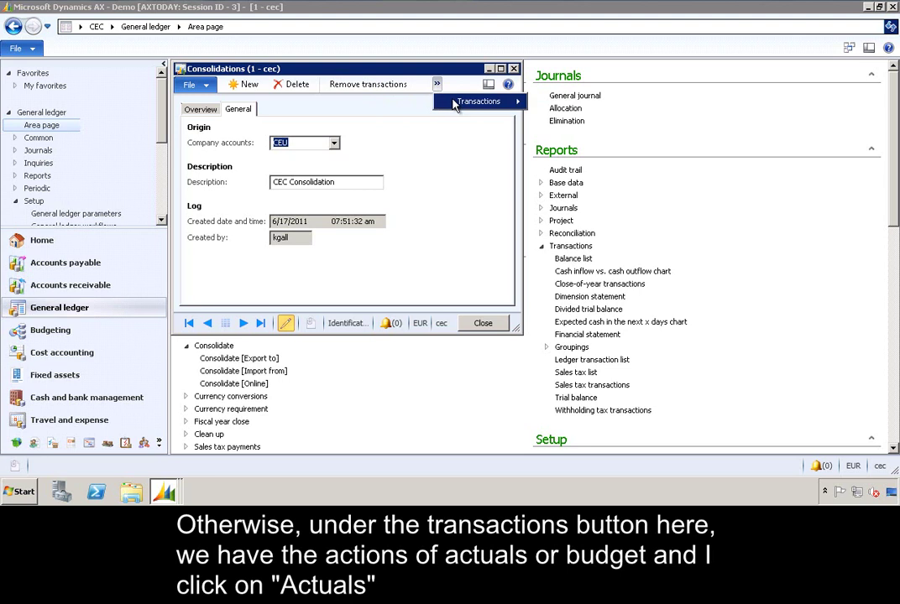
pyautogui.moveTo(455, 102)
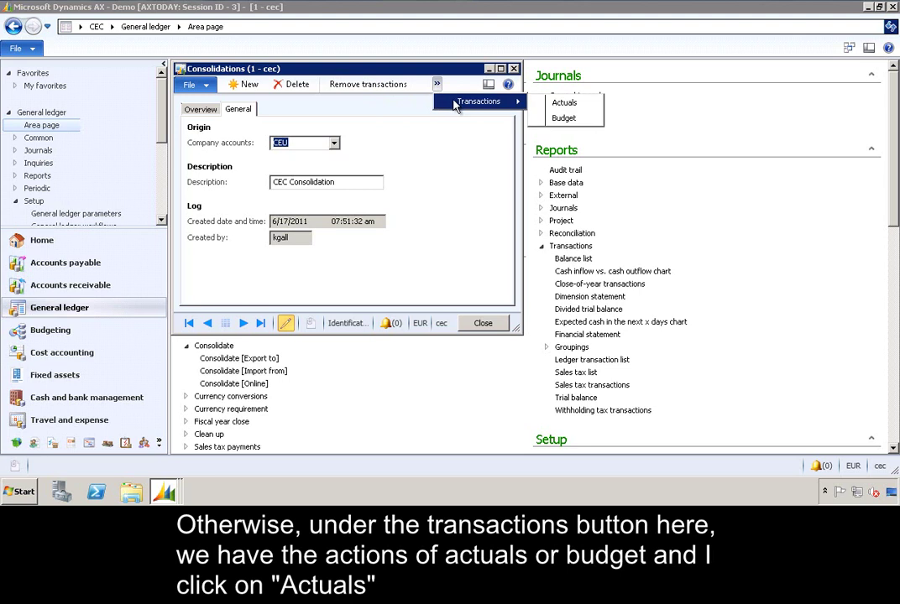
pyautogui.click(562, 102)
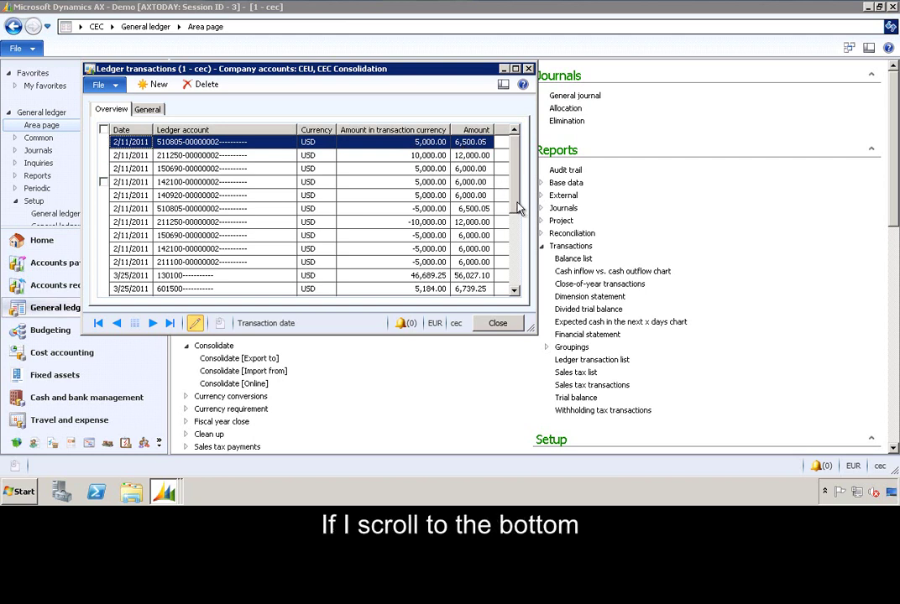
pyautogui.scroll(-1, 504, 241)
pyautogui.click(513, 267)
pyautogui.click(514, 291)
pyautogui.click(514, 291)
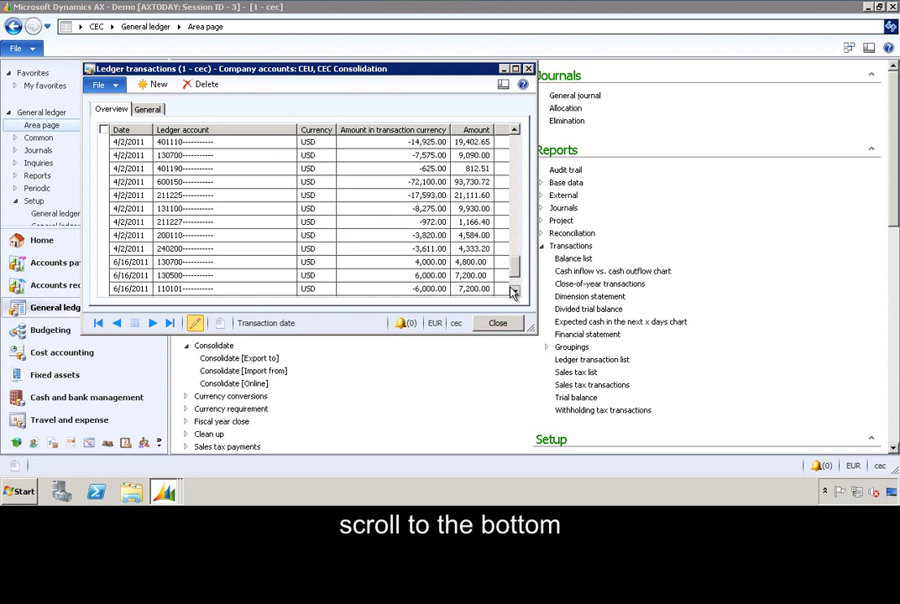
pyautogui.click(514, 291)
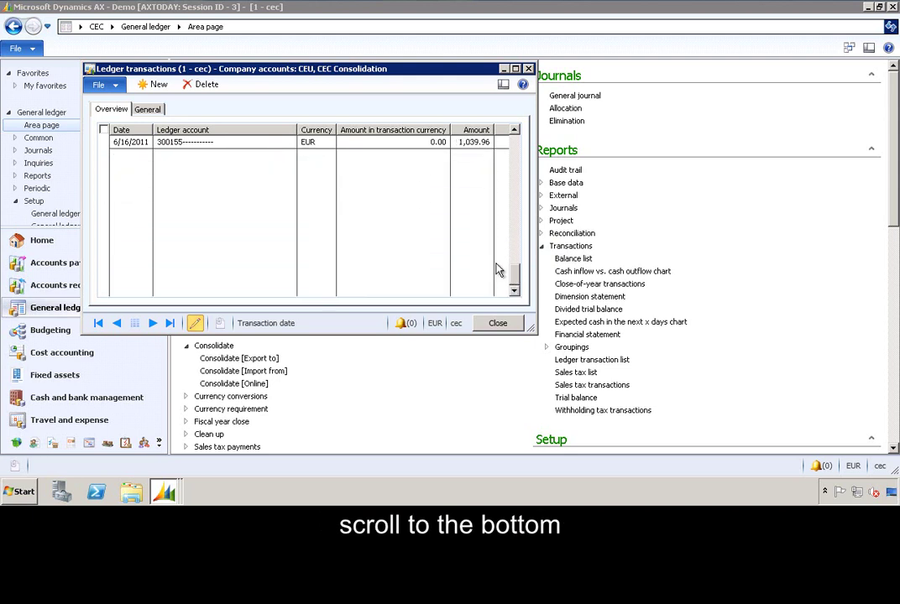
pyautogui.click(214, 144)
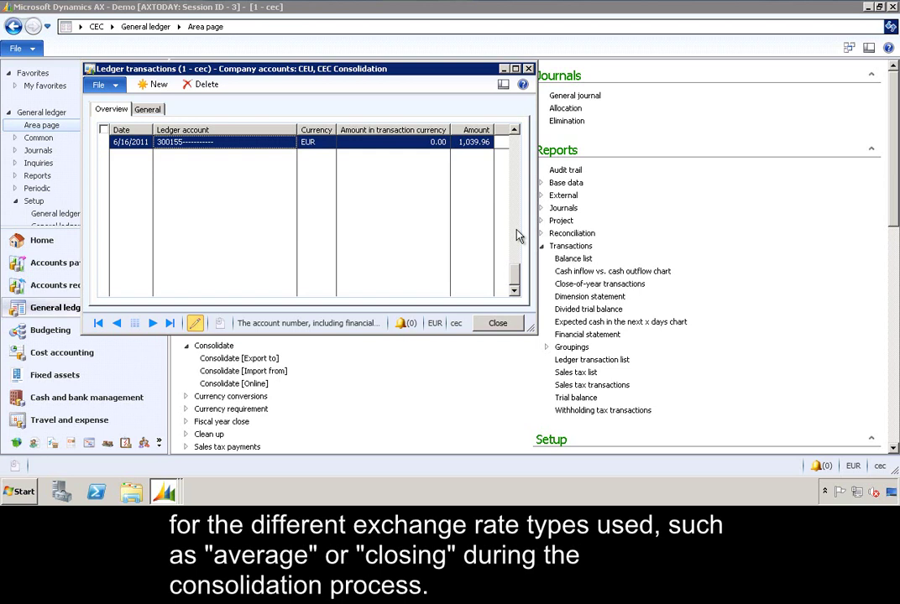
pyautogui.click(500, 325)
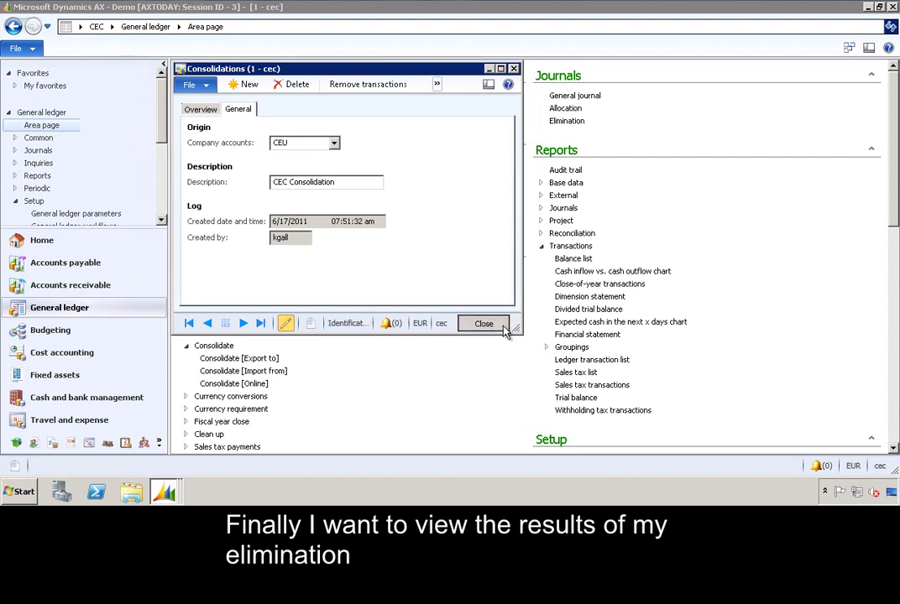
# Open the elimination journals and review the Elim_1 lines with the 18,000.00 debit and credit.
pyautogui.click(501, 328)
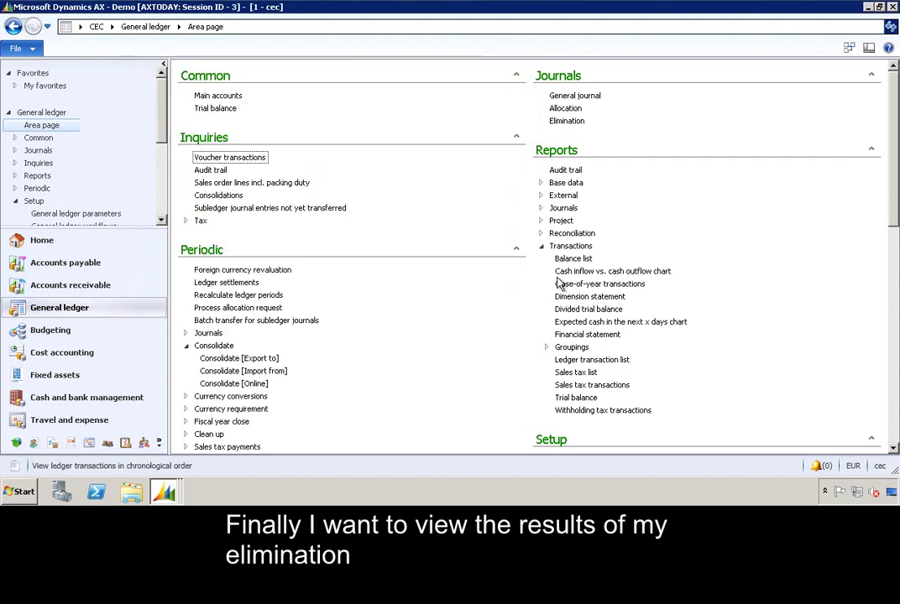
pyautogui.click(561, 122)
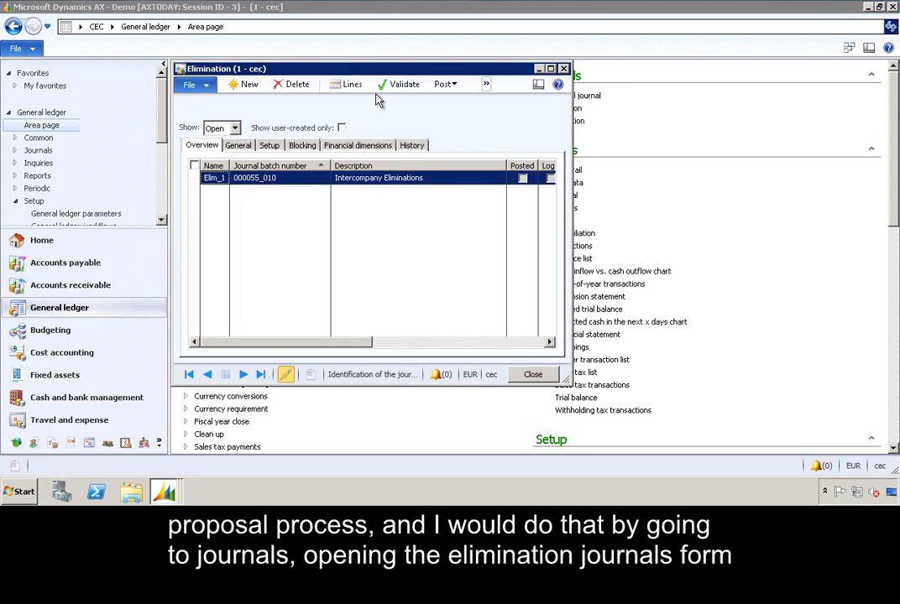
pyautogui.click(350, 87)
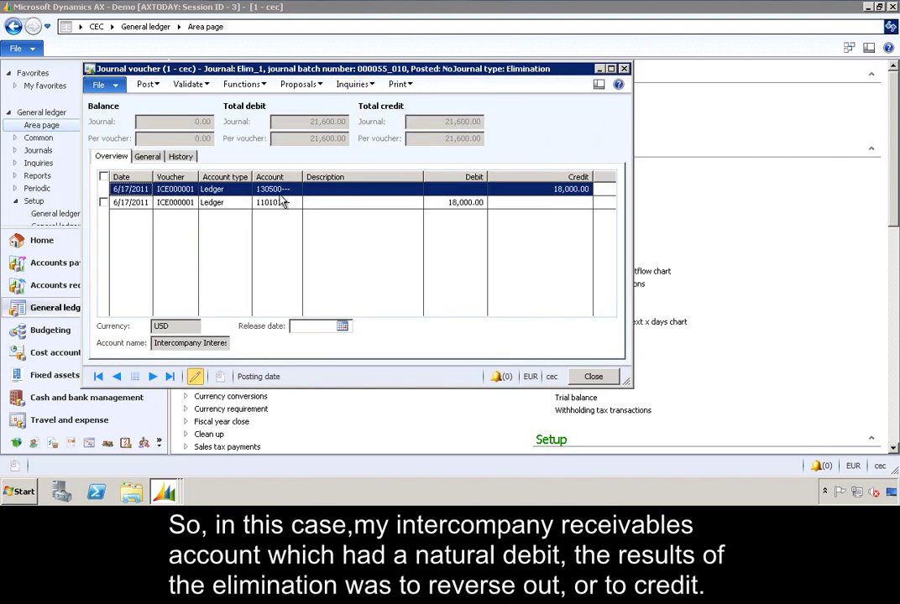
pyautogui.moveTo(279, 197)
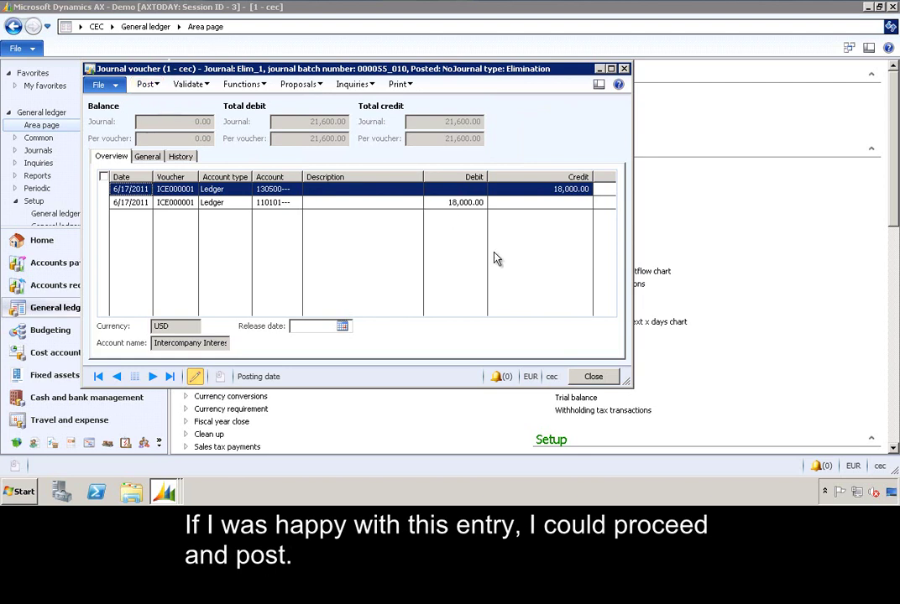
pyautogui.click(578, 377)
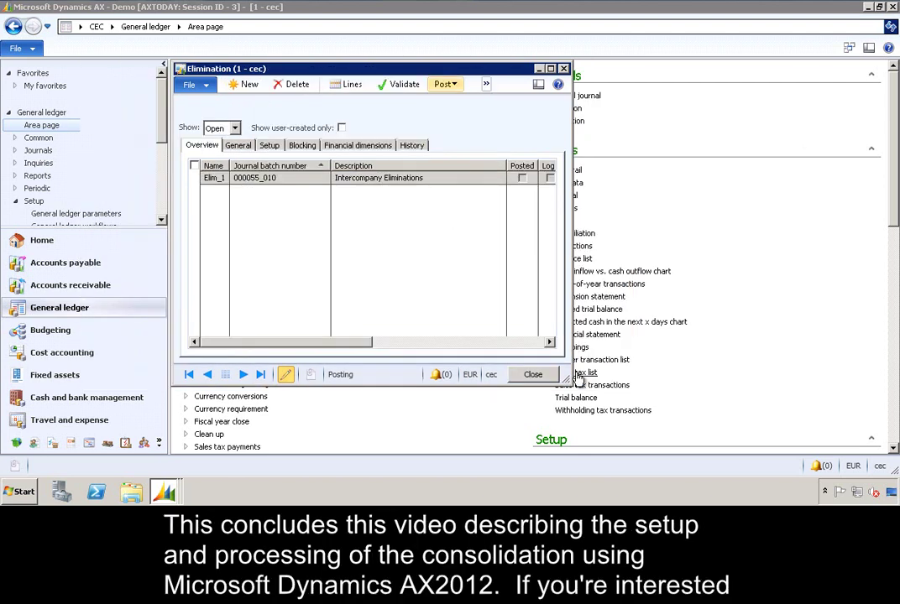